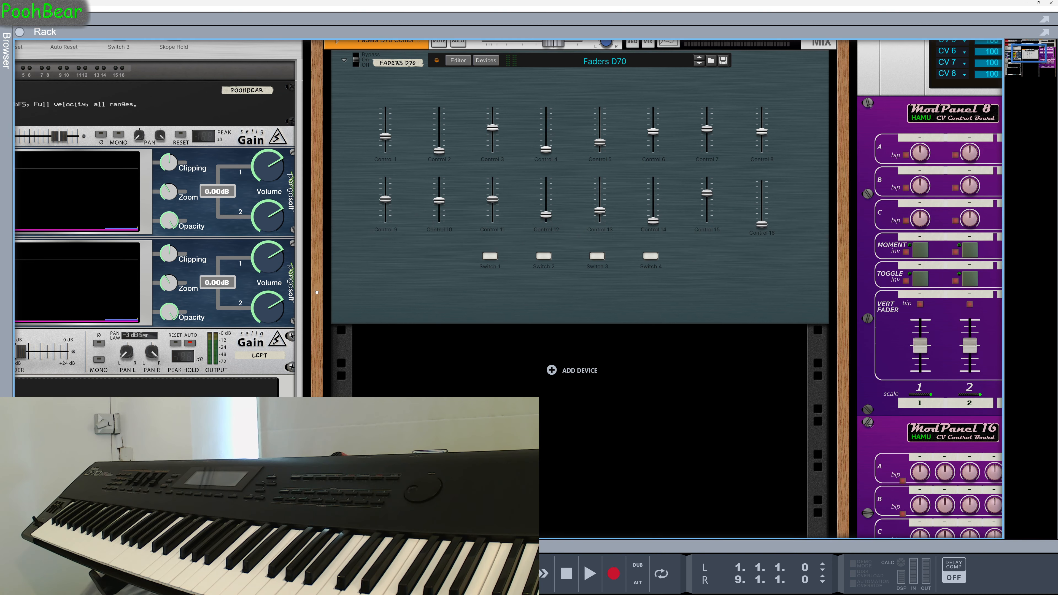
left_click_drag(317, 292, 0, 255)
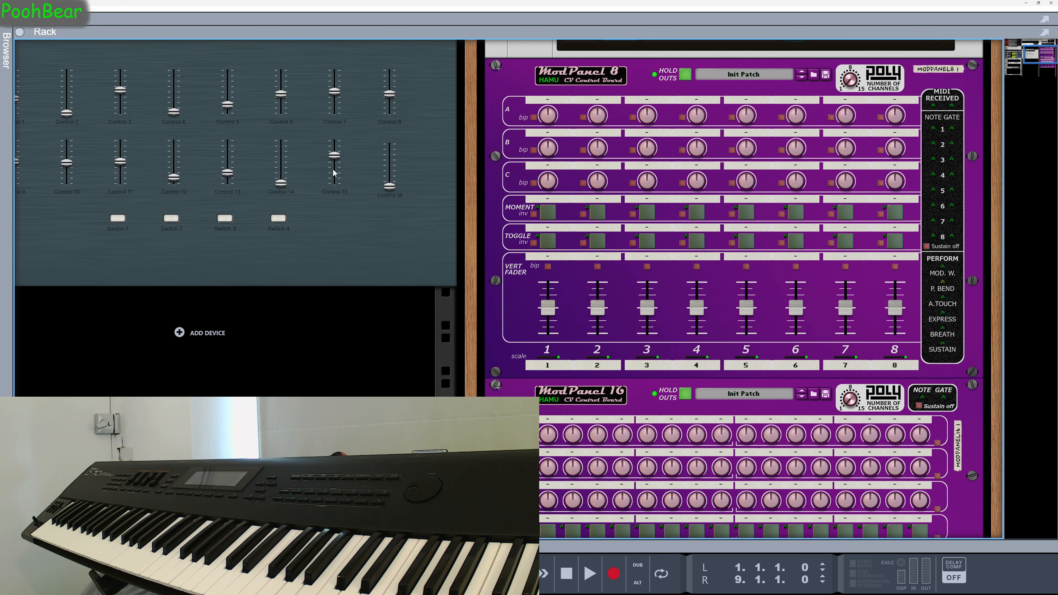
left_click(684, 76)
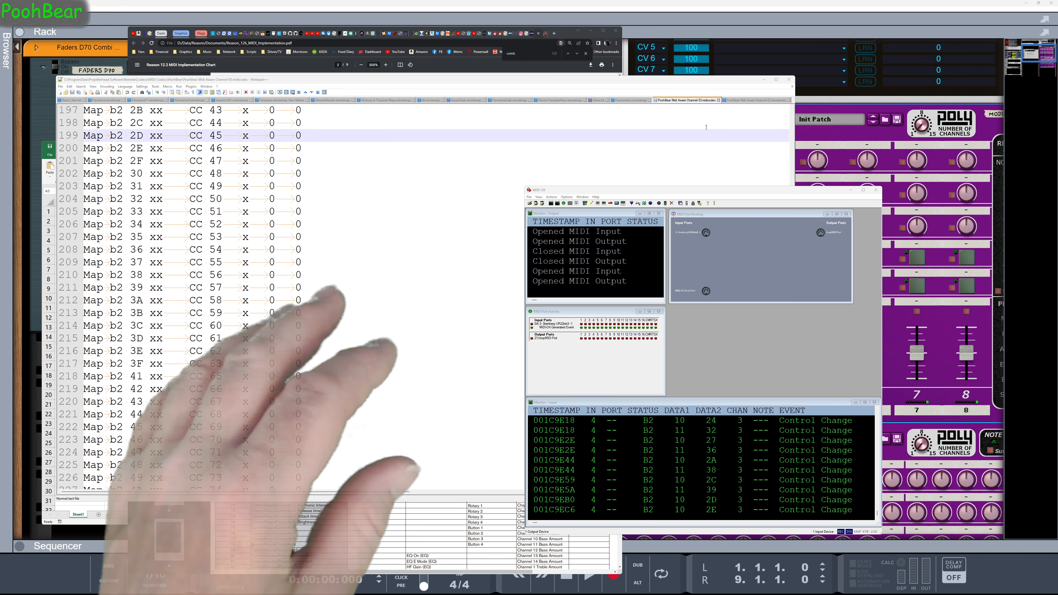
Compare the Combinator section of the remote map file with the Reason MIDI implementation chart and the Excel mapping sheet
left_click(758, 101)
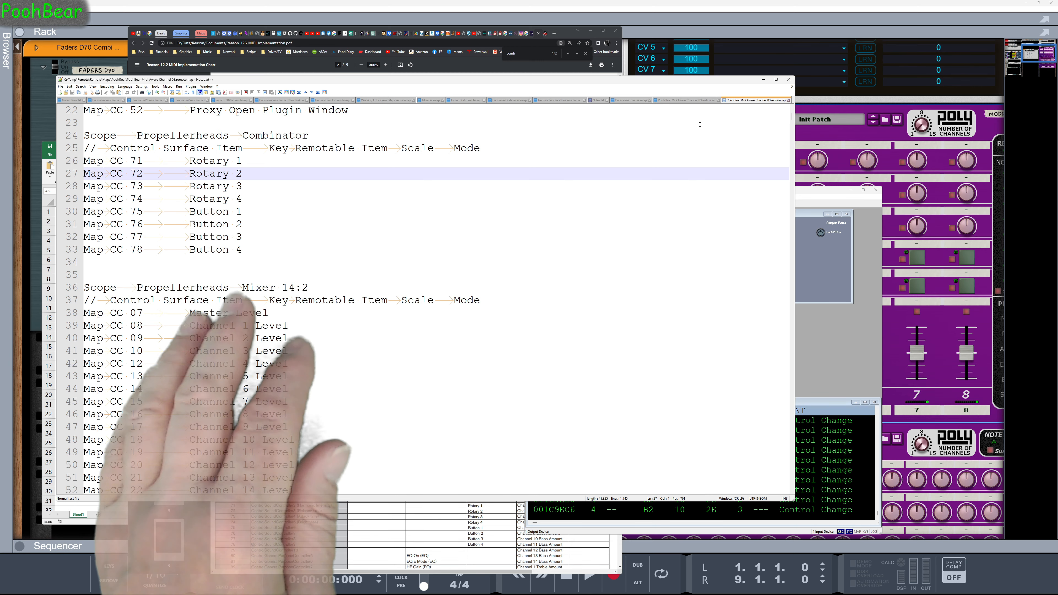
left_click(565, 27)
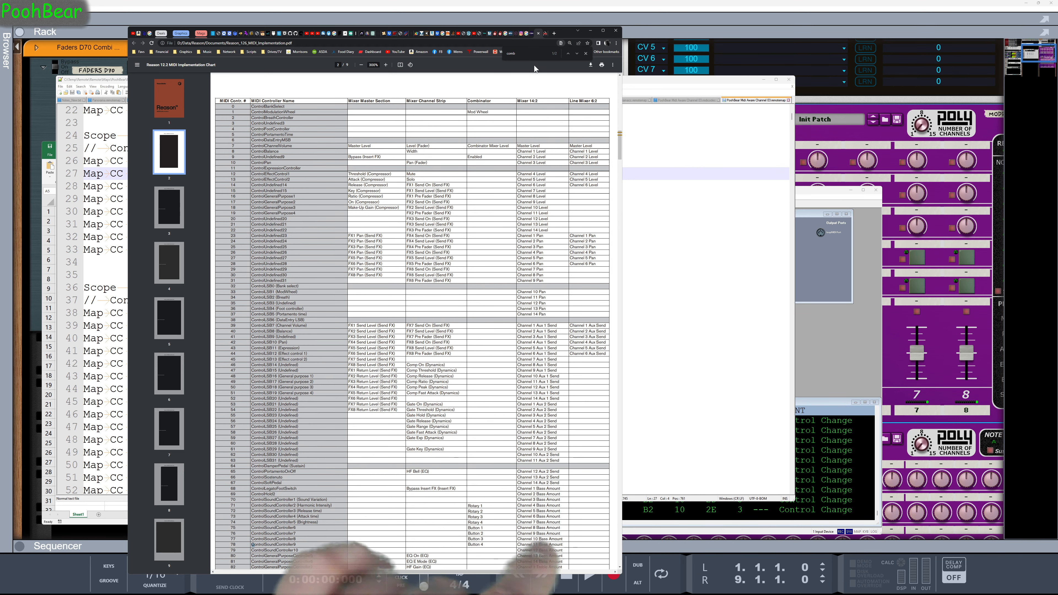
left_click(646, 181)
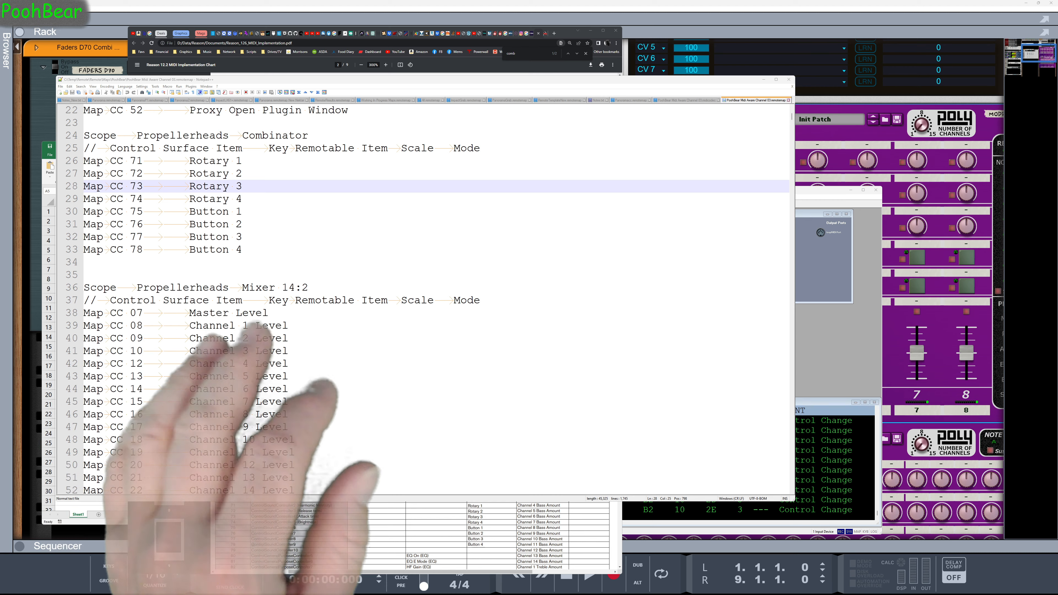
left_click(41, 199)
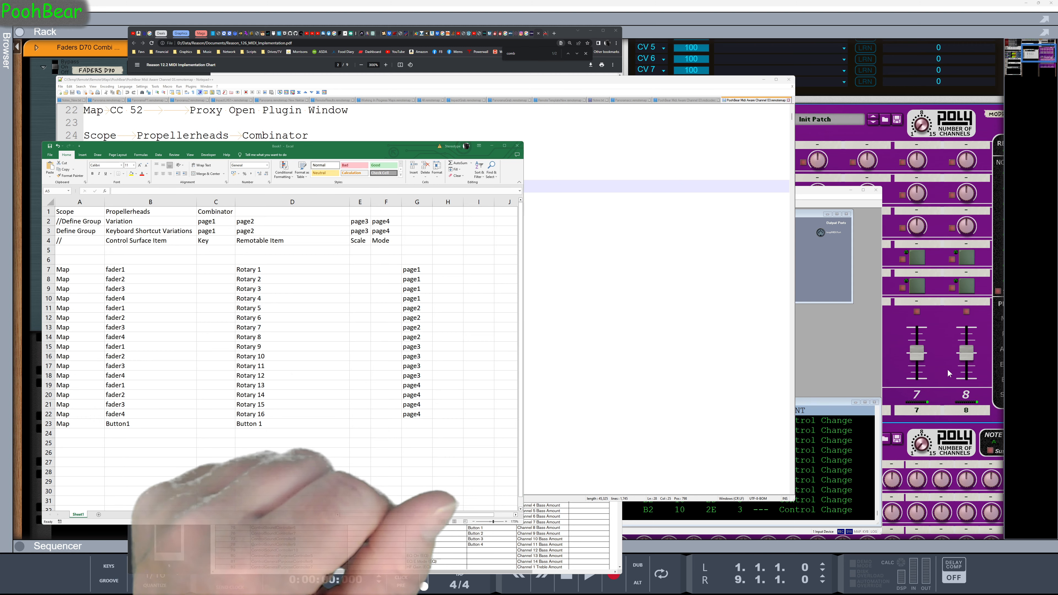
Switch to MIDI-OX and confirm its MIDI devices with Steinberg UR22mkII -1 as input and loopMIDI Port as output
left_click(855, 371)
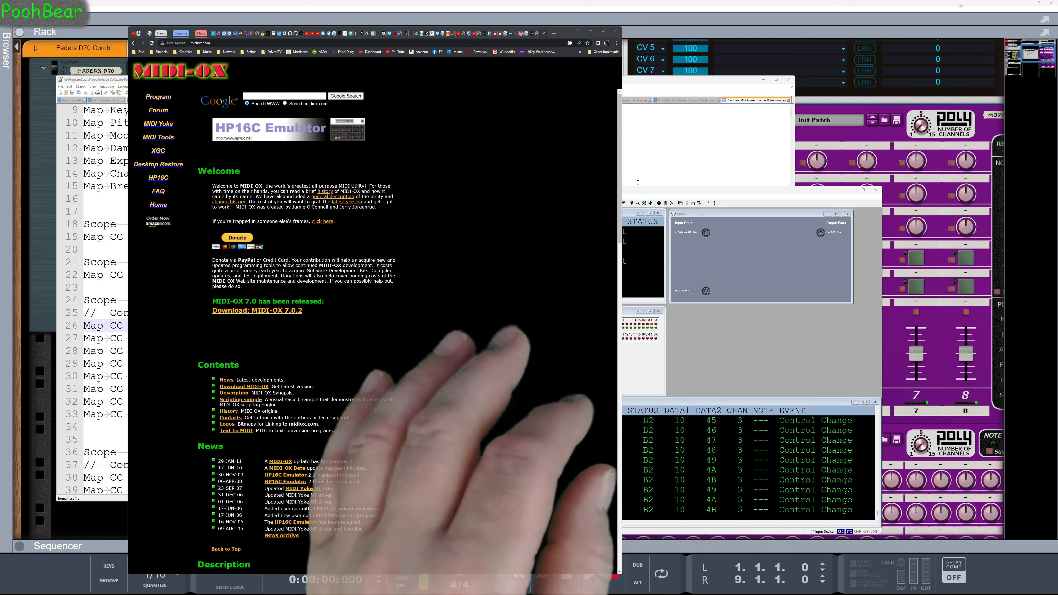
left_click(646, 195)
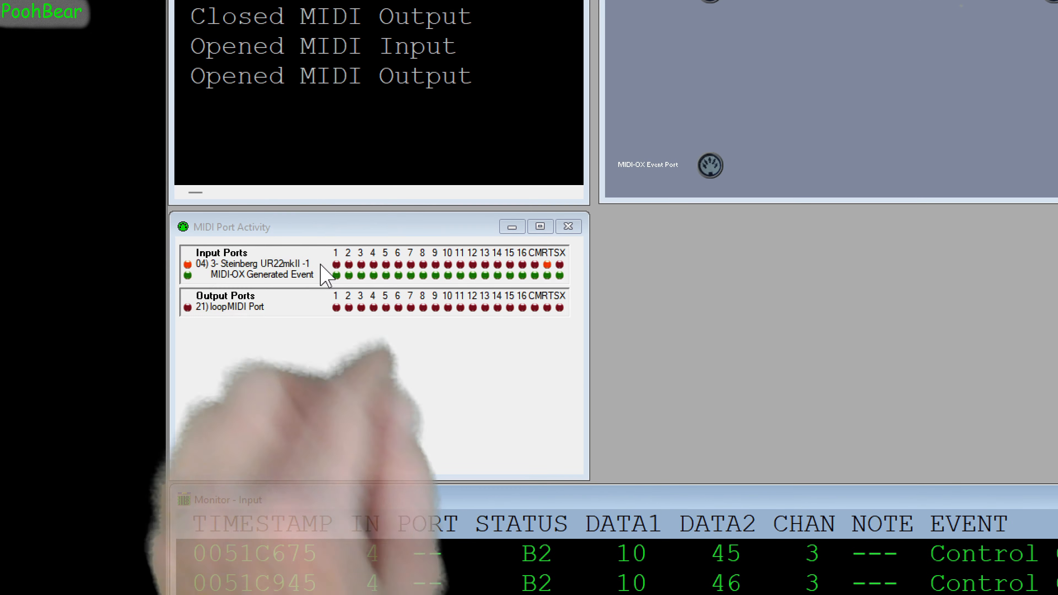
right_click(381, 257)
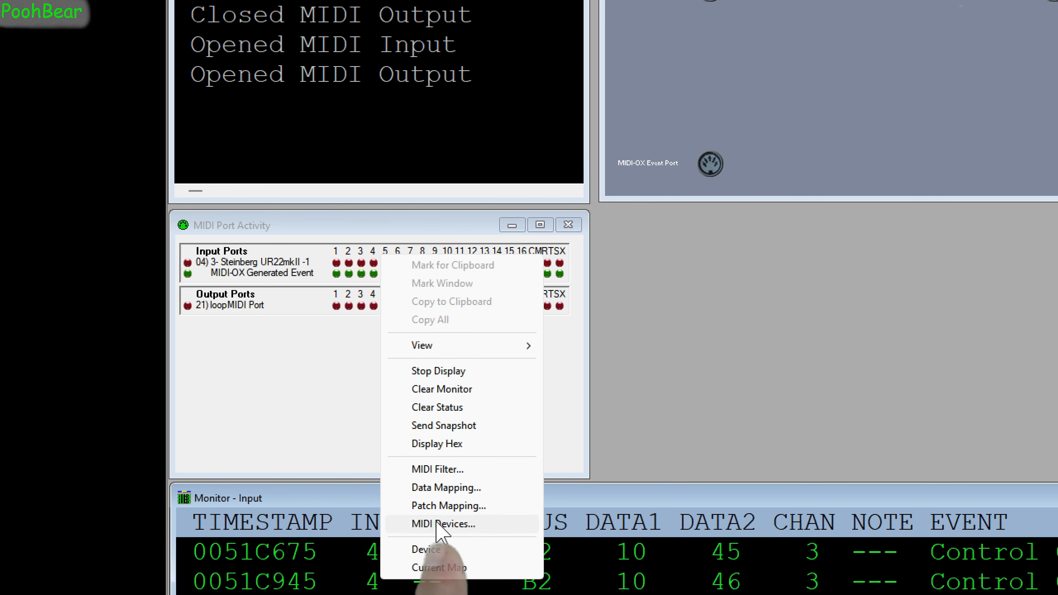
left_click(454, 525)
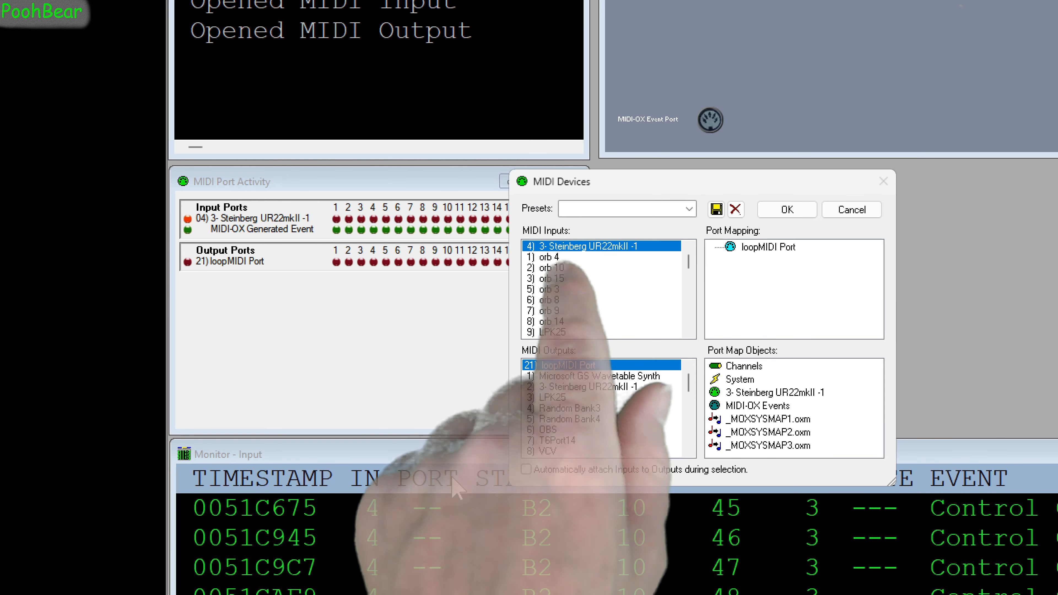
left_click(787, 209)
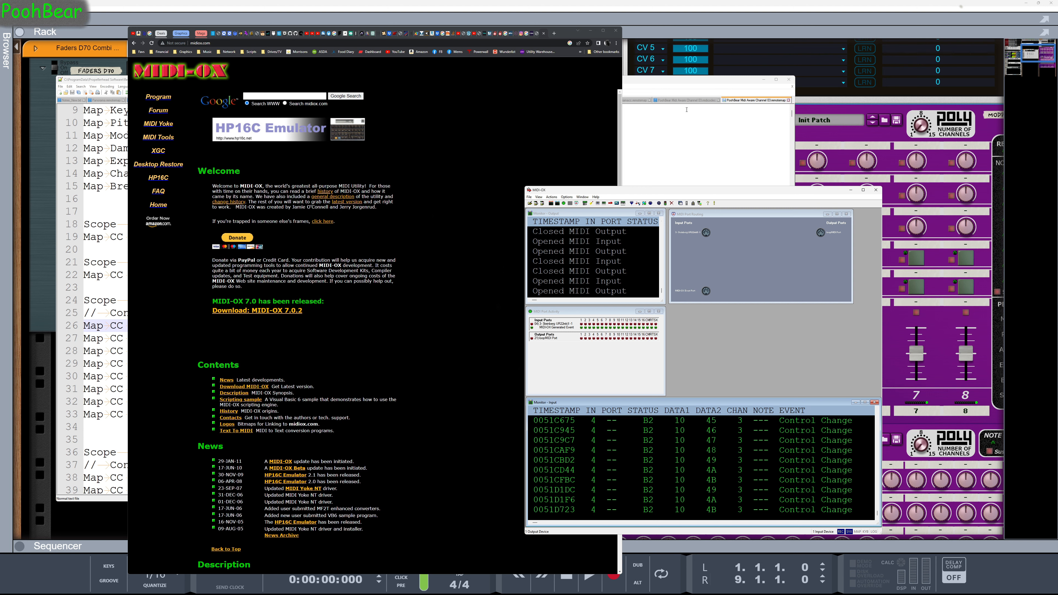
Compare the CC 16 map line in the channel 03 codec file with the Combinator's Rotary 1 line in the remote map
left_click(689, 100)
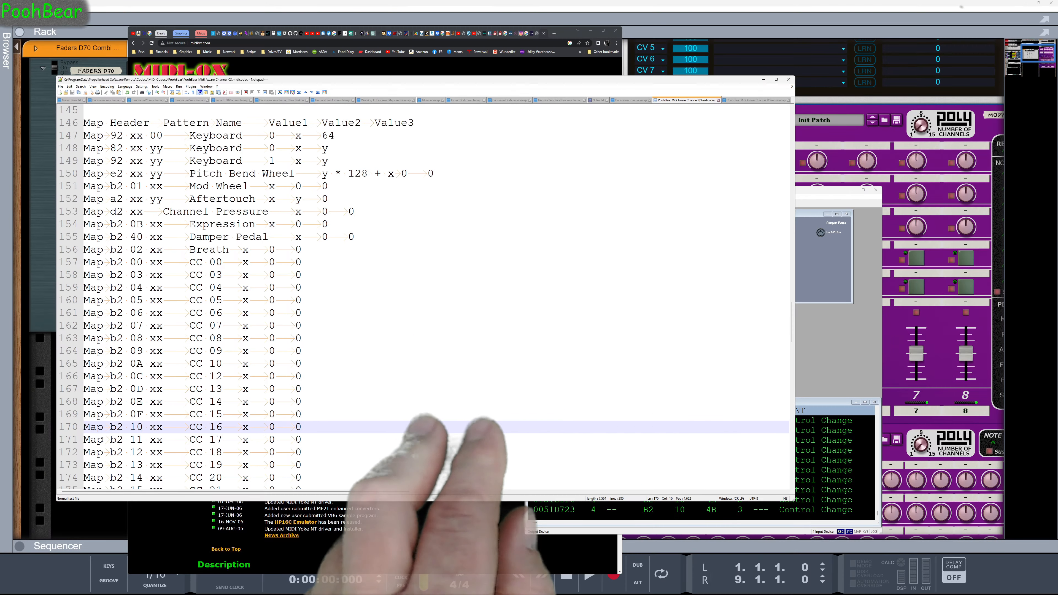
left_click(765, 102)
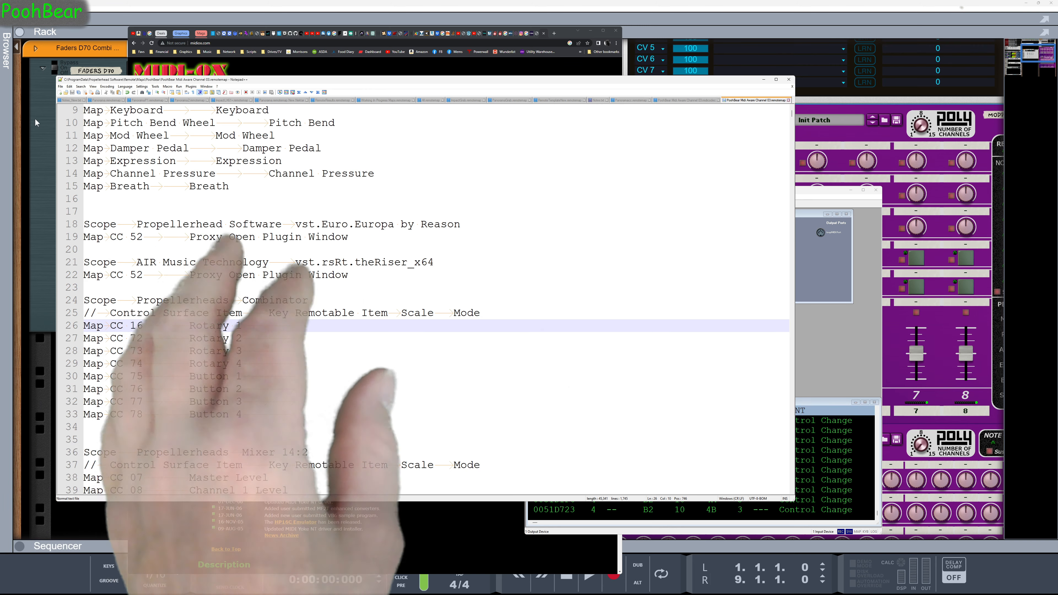
Switch to Reason and reload the D-70 03 control surface by disabling and re-enabling Use with Reason in the MIDI preferences
left_click(34, 118)
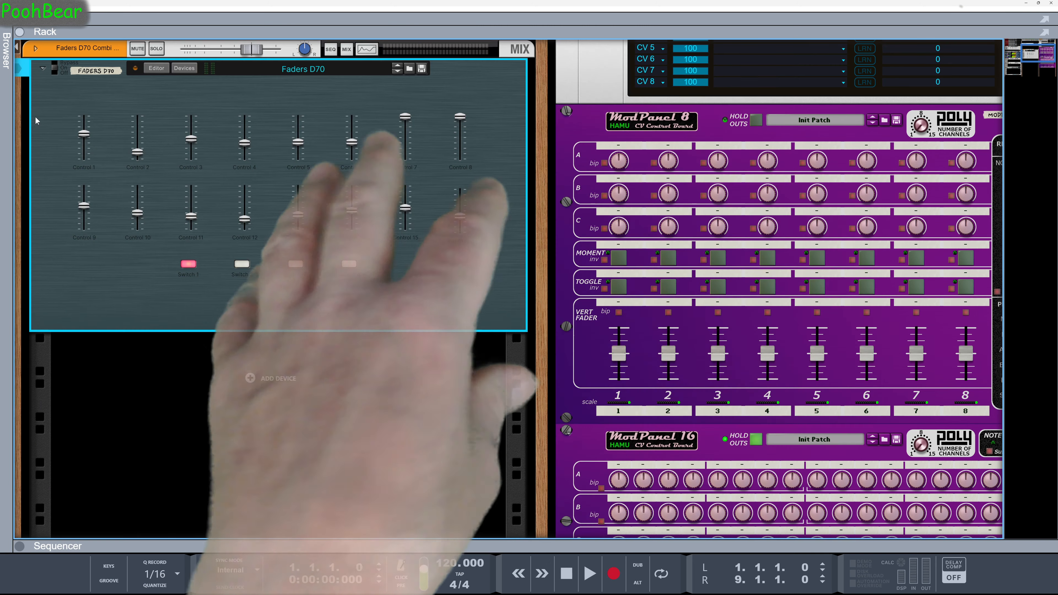
right_click(47, 525)
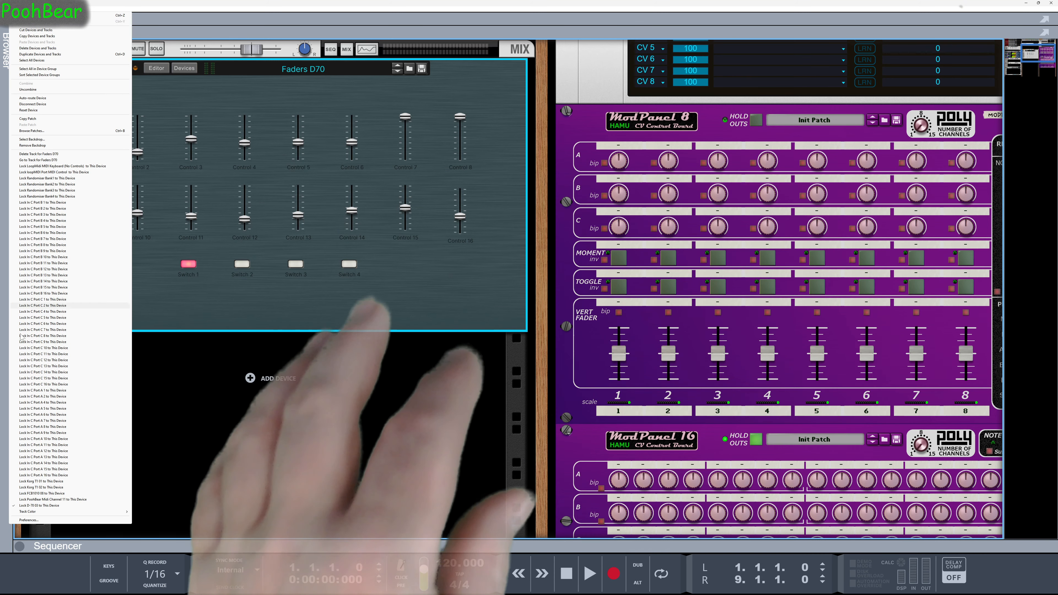
left_click(42, 520)
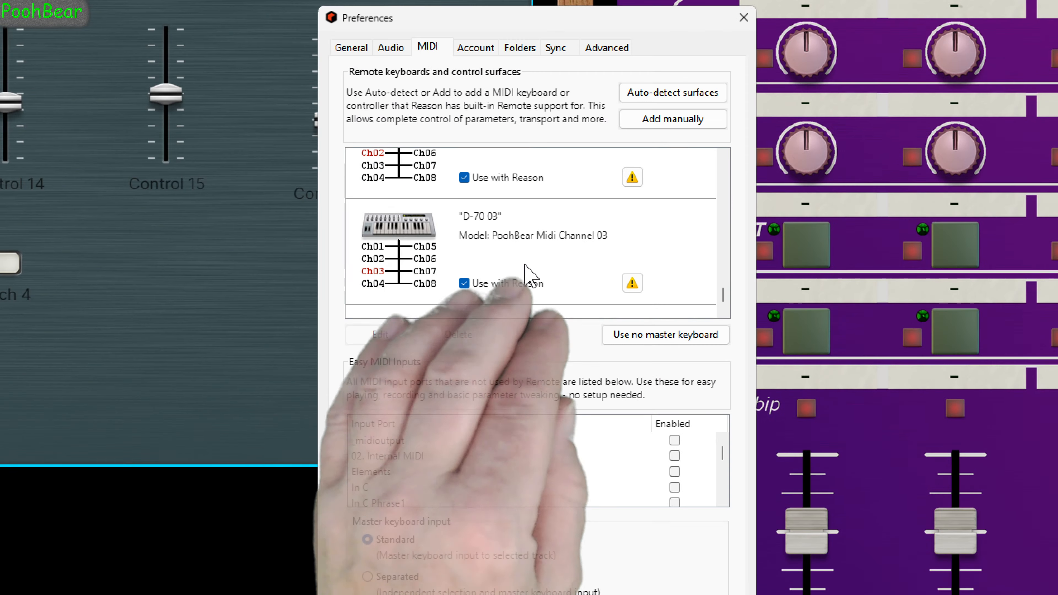
left_click(464, 283)
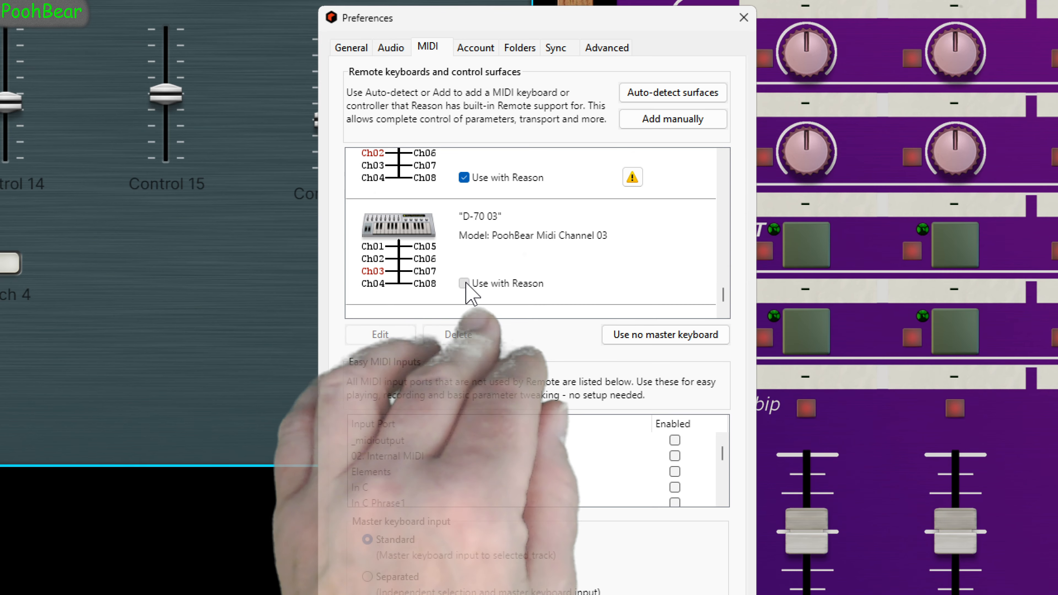
left_click(463, 284)
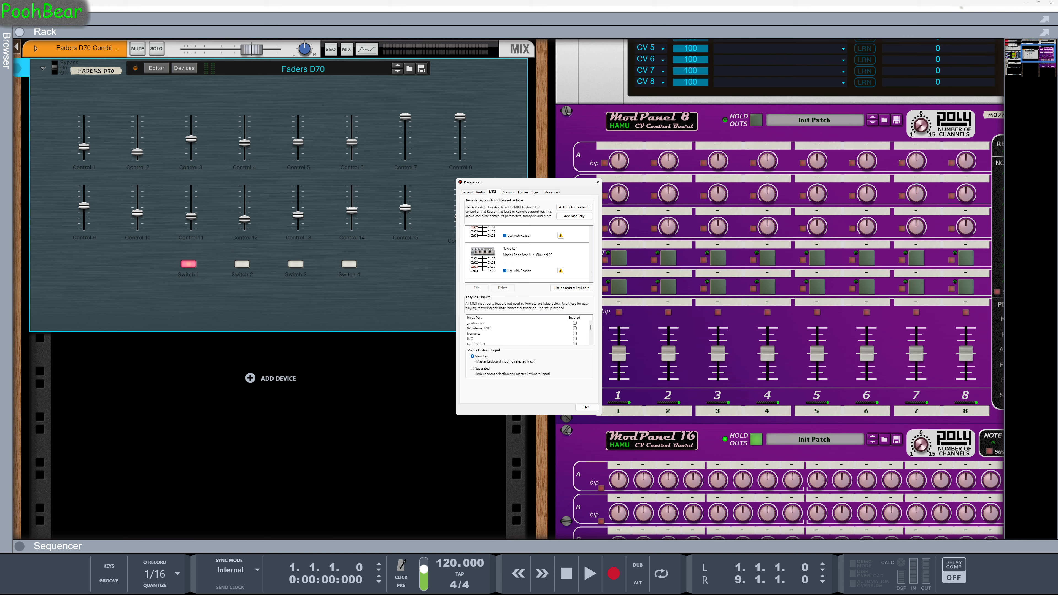
Switch to the channel 03 codec file in Notepad++ and locate the end of its item definitions
key("alt+Tab")
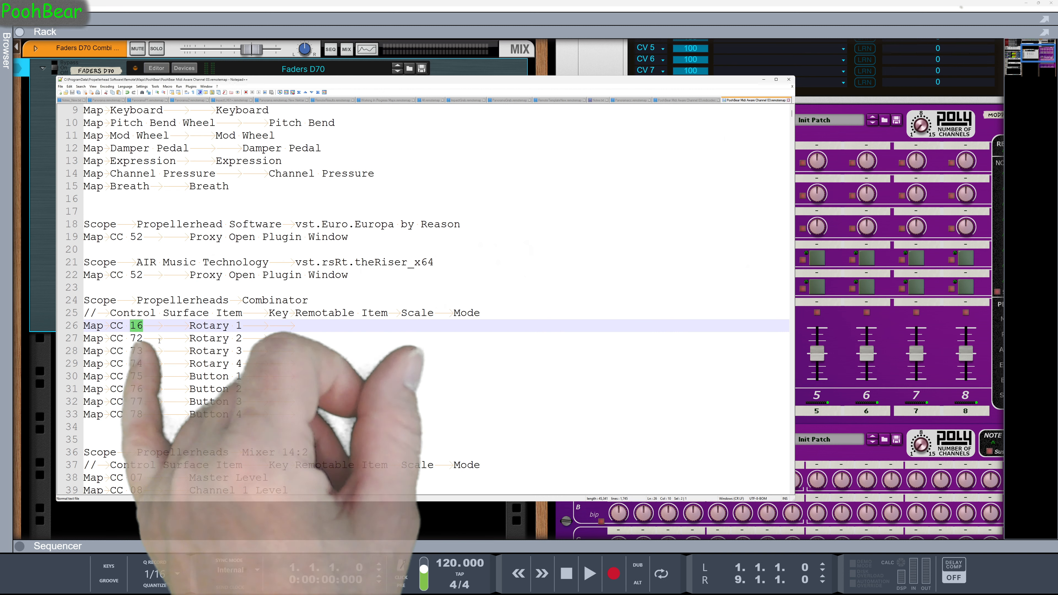
left_click(676, 101)
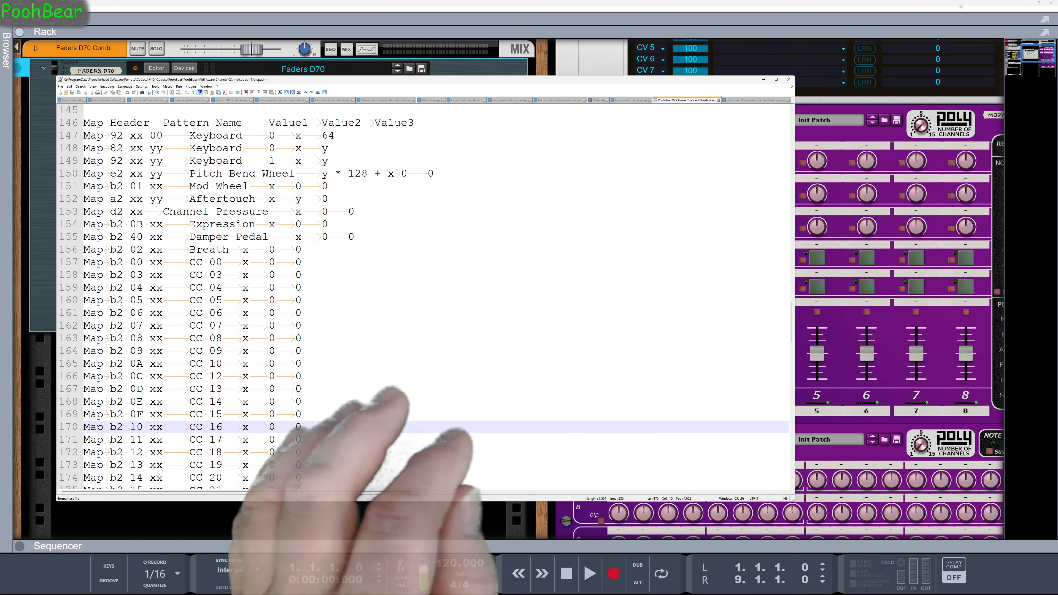
scroll(284, 111, "up", 20)
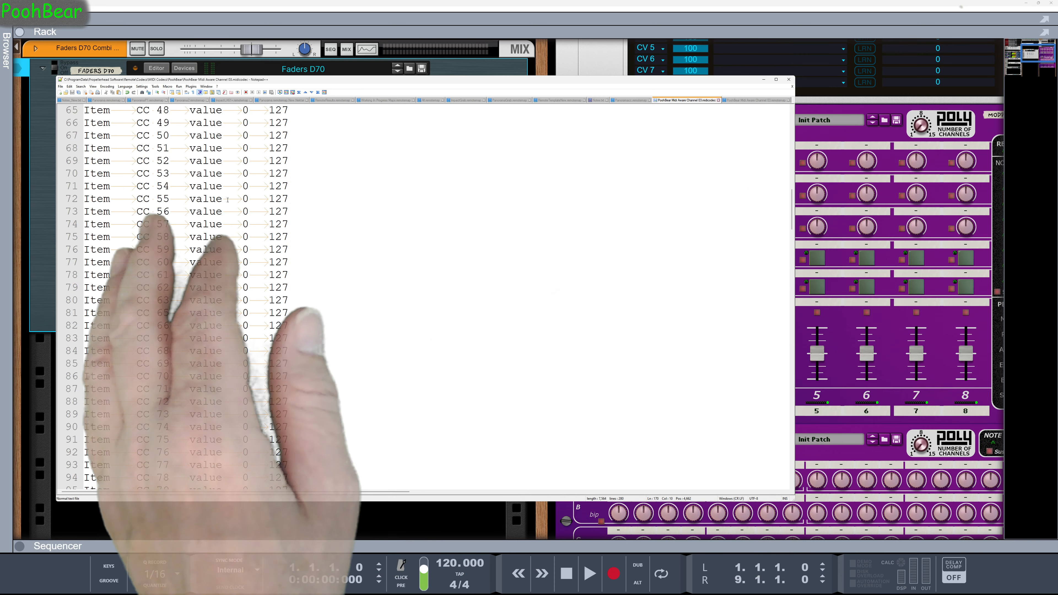
scroll(227, 199, "up", 20)
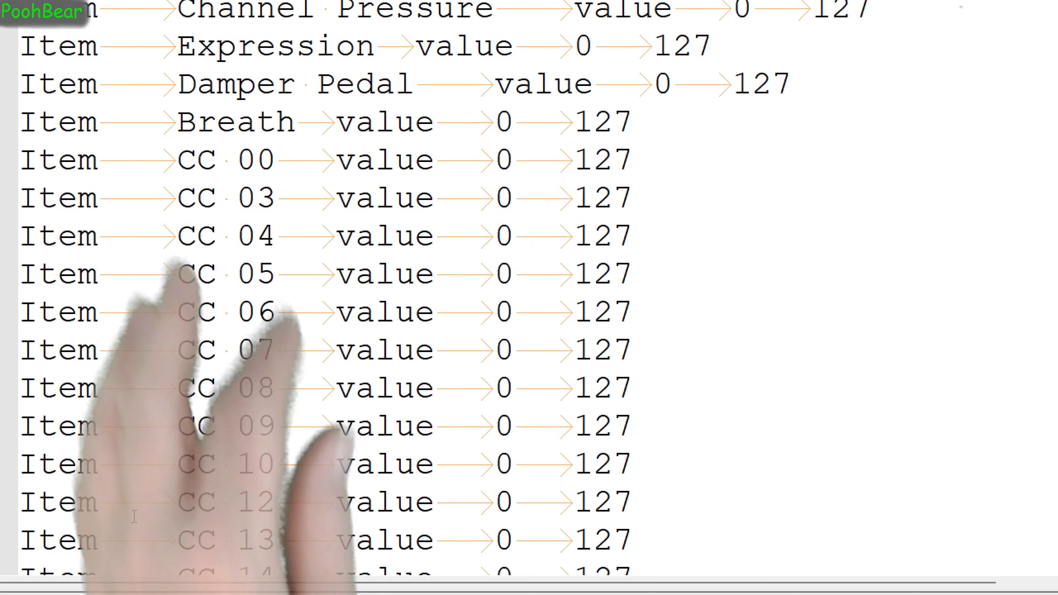
scroll(433, 237, "down", 20)
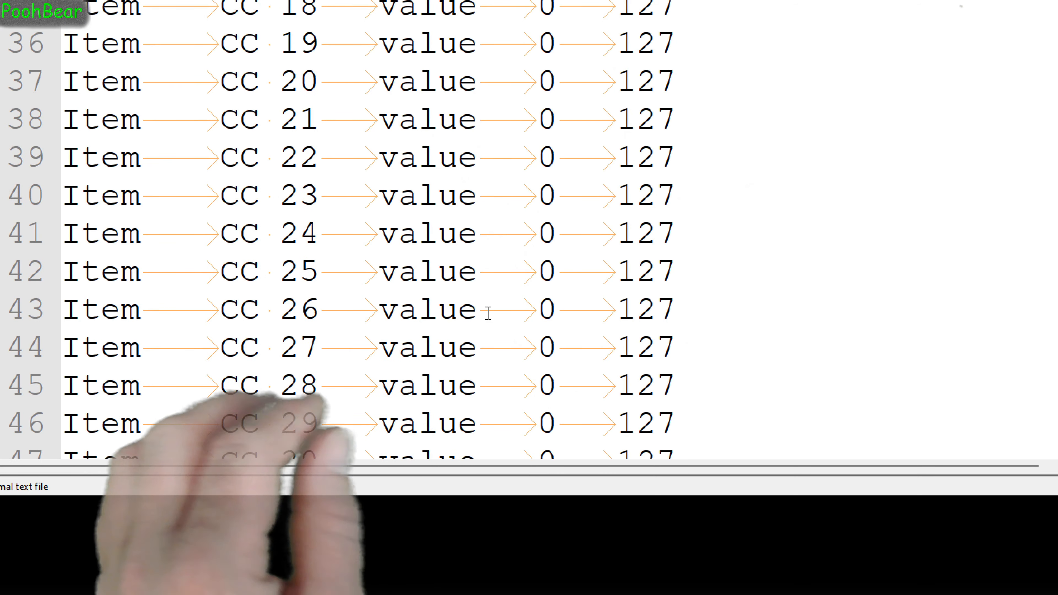
scroll(482, 317, "down", 11)
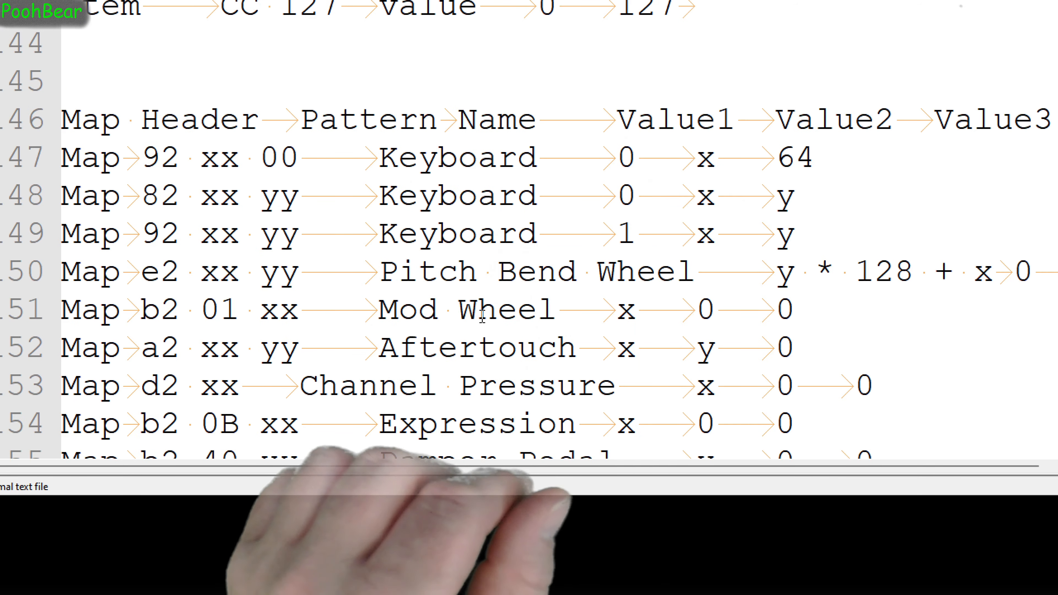
scroll(395, 229, "up", 4)
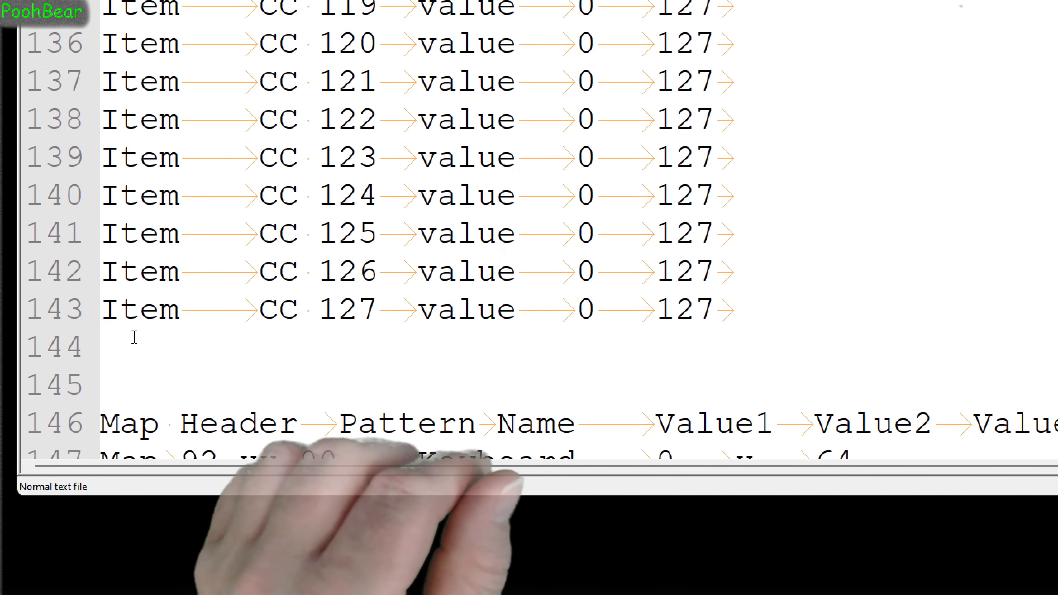
Add a tab-separated item definition named fader1 below CC 127, with type value and range 0 to 127
left_click(95, 338)
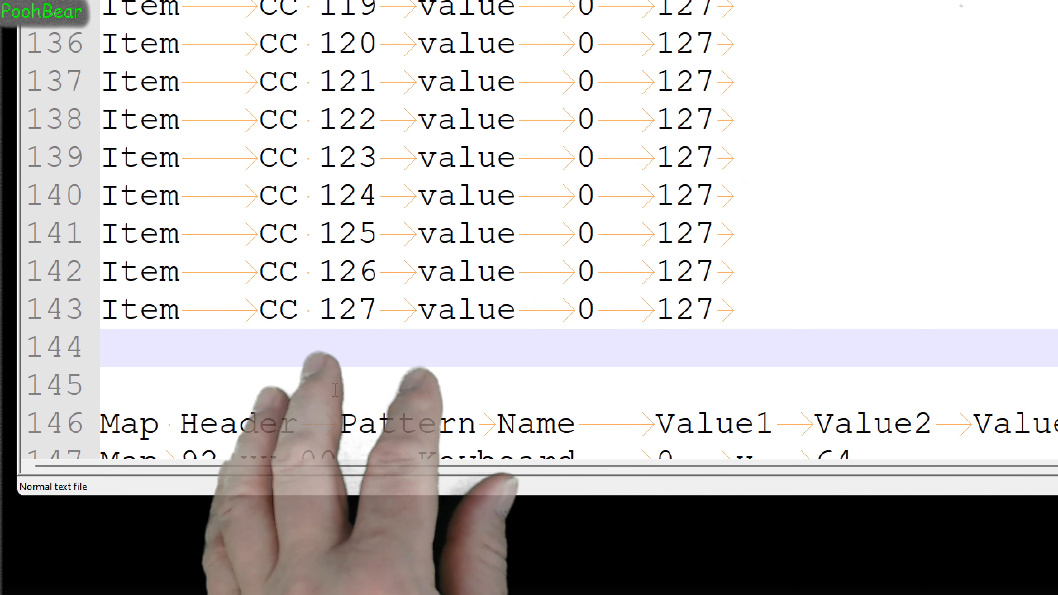
type("It")
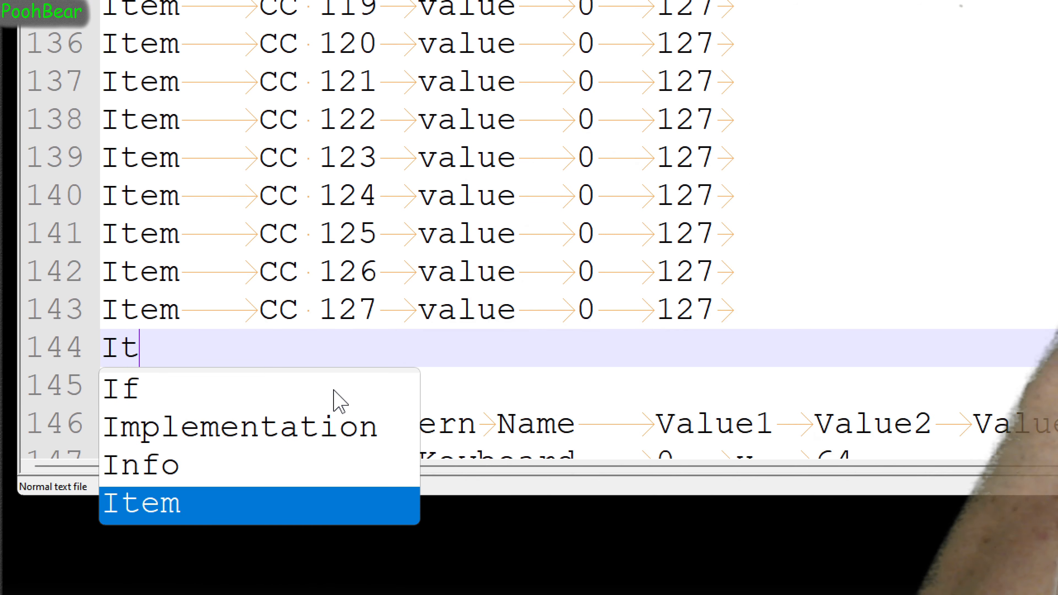
type("em")
key("Escape")
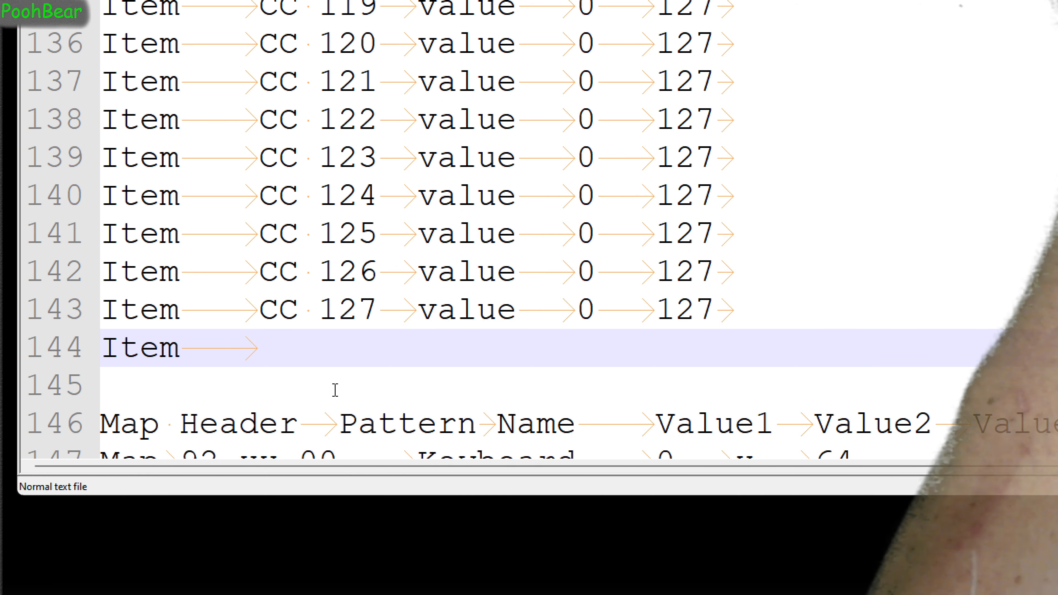
type("fader1")
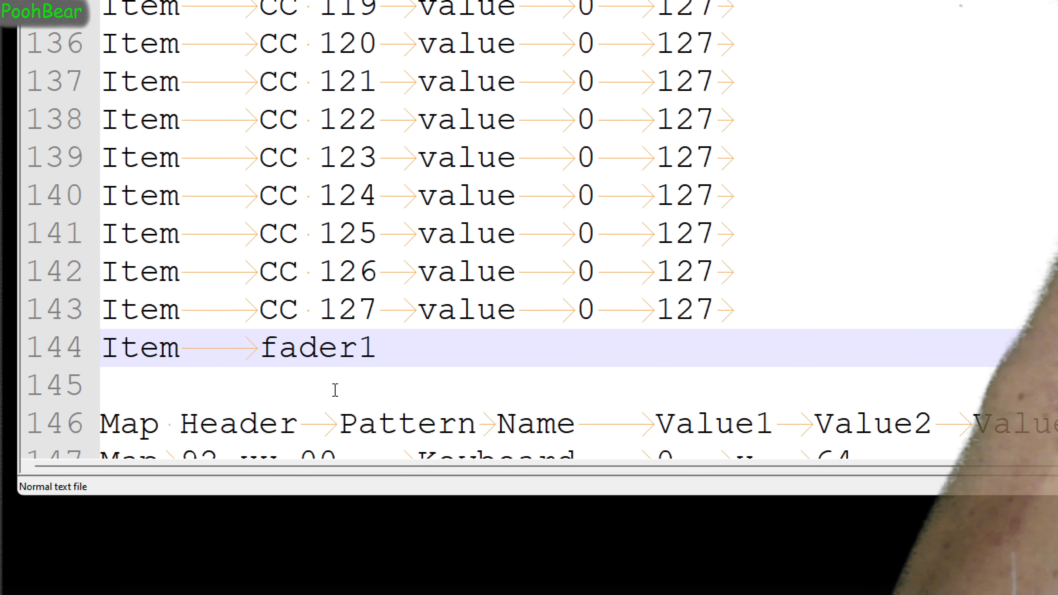
type("\tval")
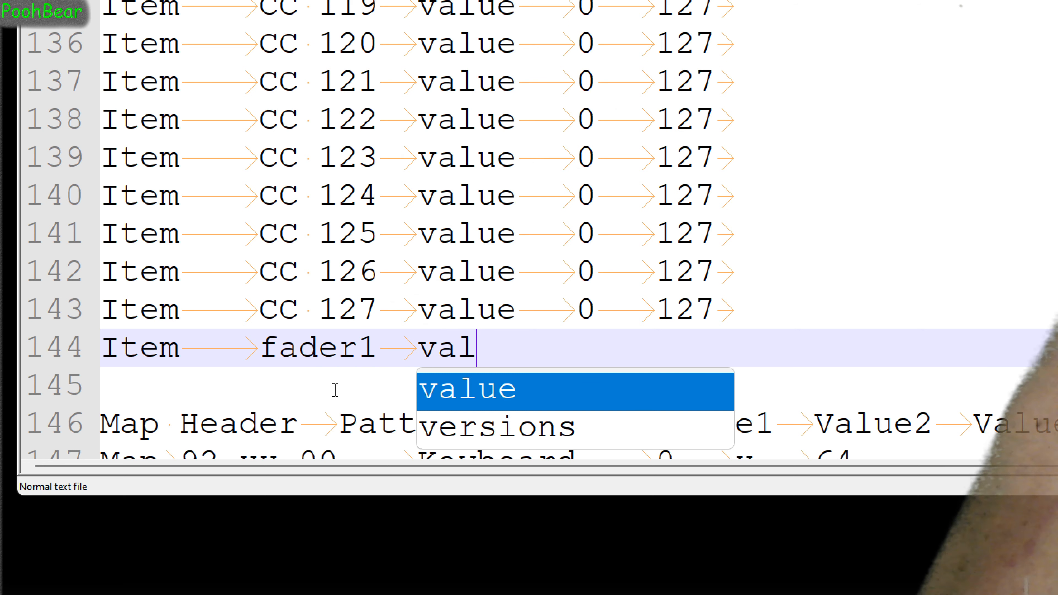
type("ue")
key("Tab")
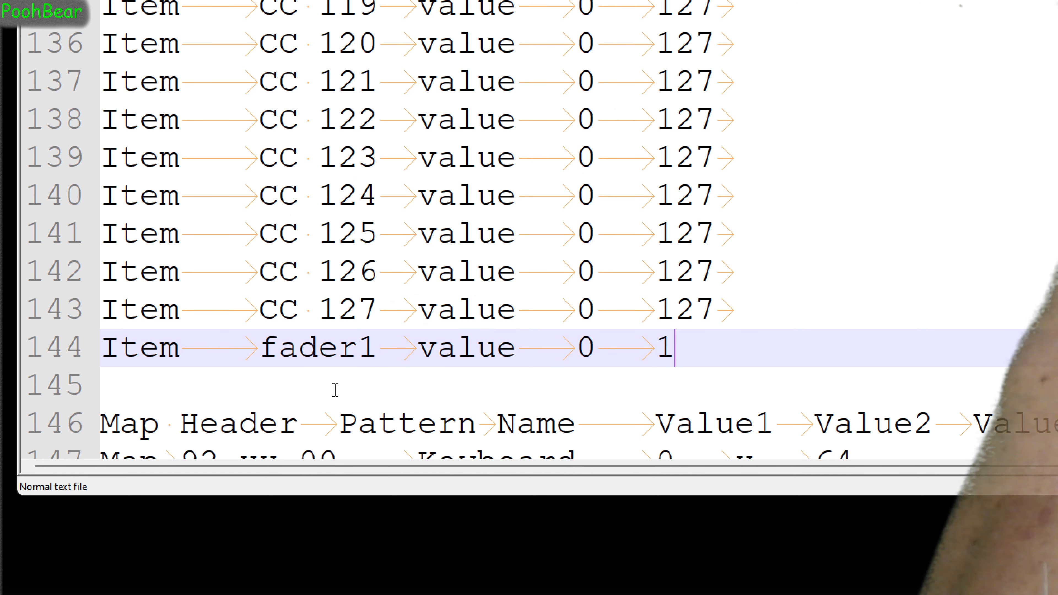
Add item definitions fader2, fader3 and fader4 below fader1, each with type value and range 0 to 127
key("Return")
type("Item\tfader2")
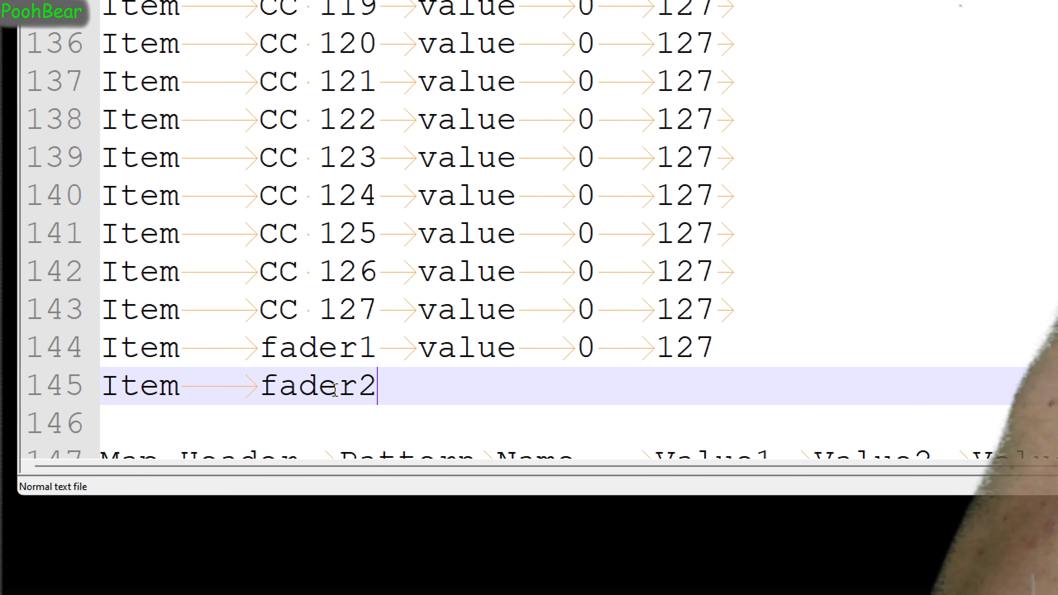
type("\tvalue\t0\t127")
key("Return")
type("Item\tfader3\tvalue\t0\t")
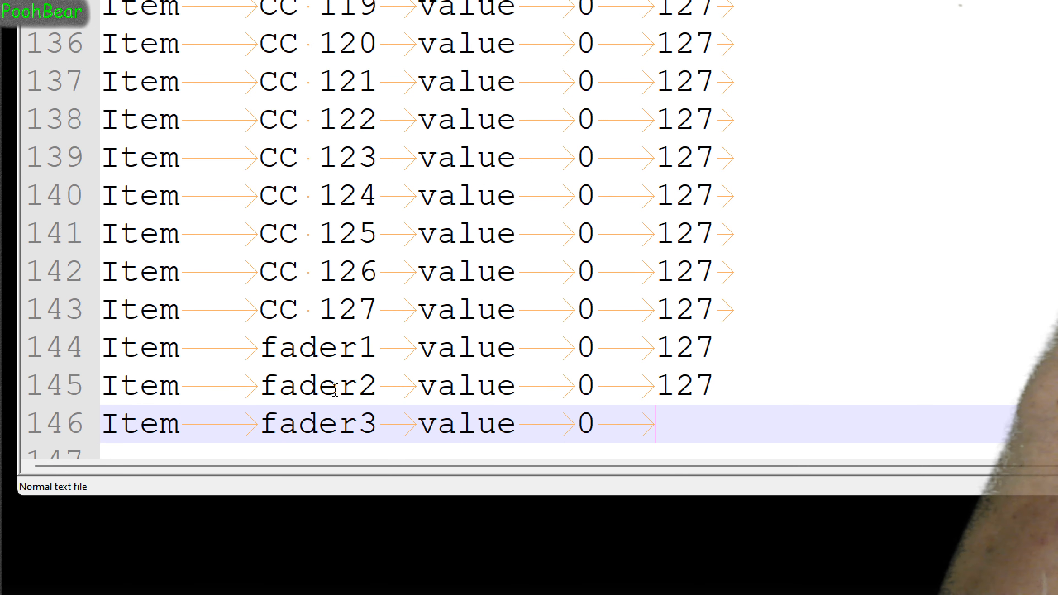
type("127")
key("Return")
type("Item\tfader4\tvalue\t0\t127")
Add a tab-separated item definition named button1 below fader4, with type button and range 0 to 1
key("Return")
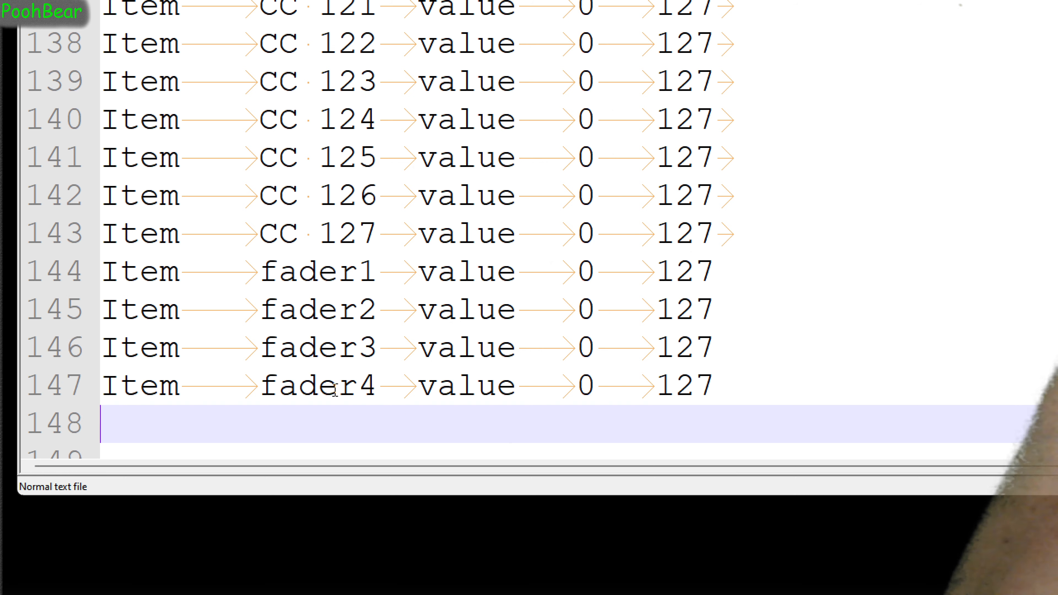
type("Item")
key("Tab")
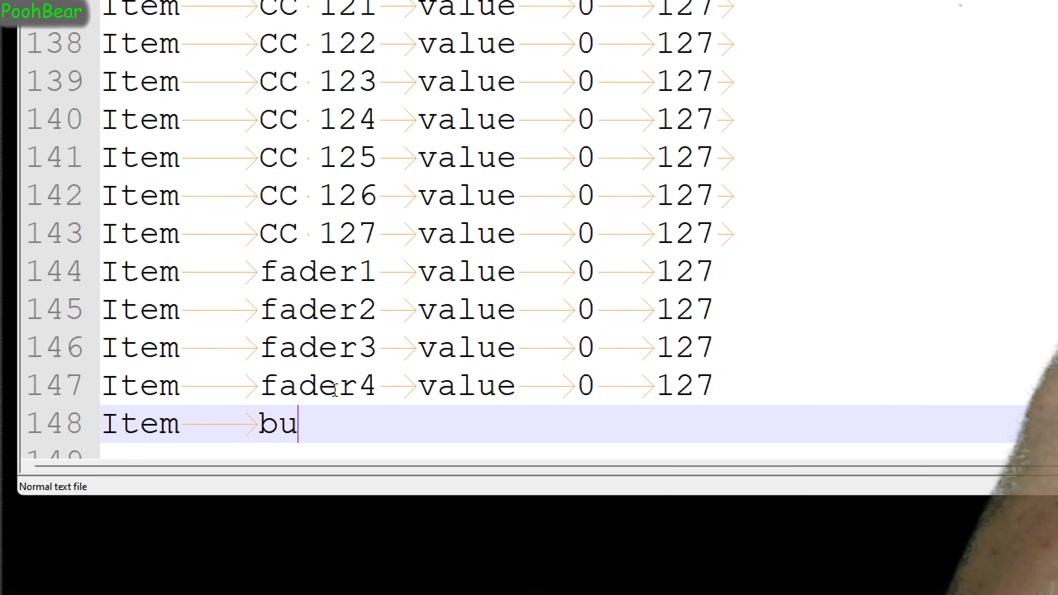
type("button1\t")
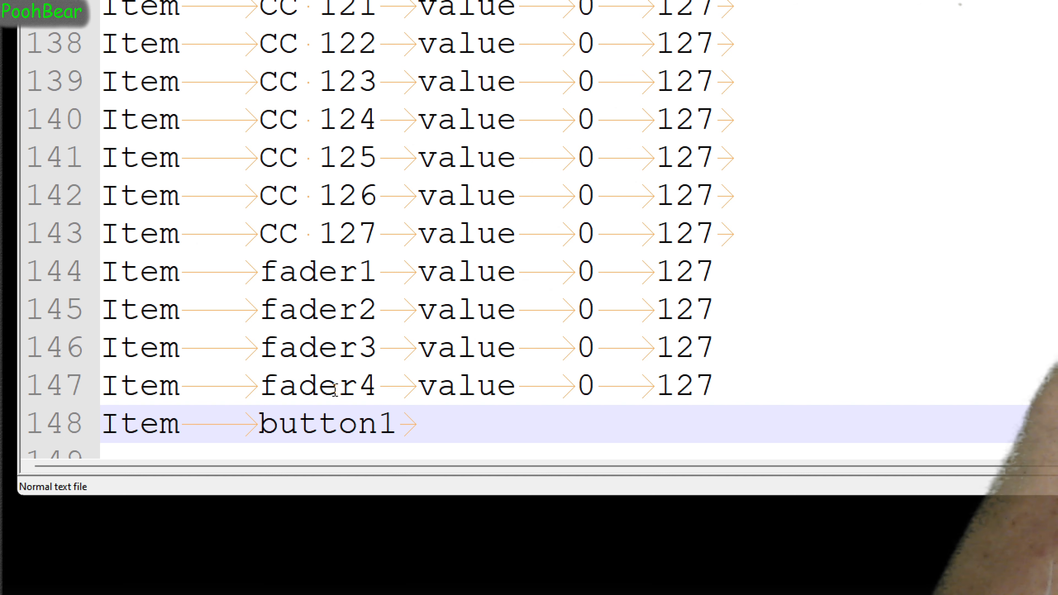
type("button")
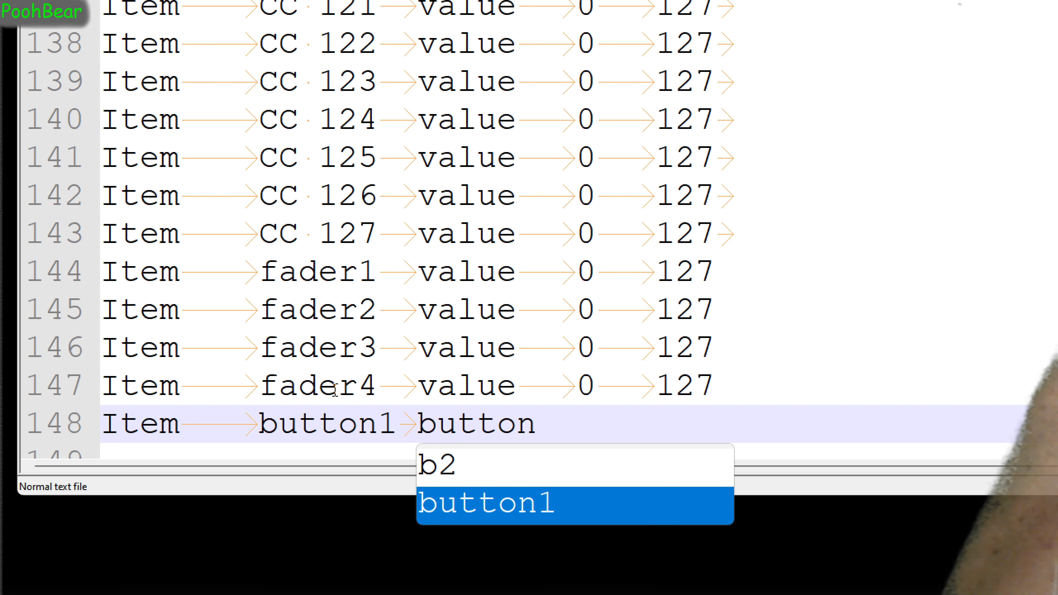
type("1")
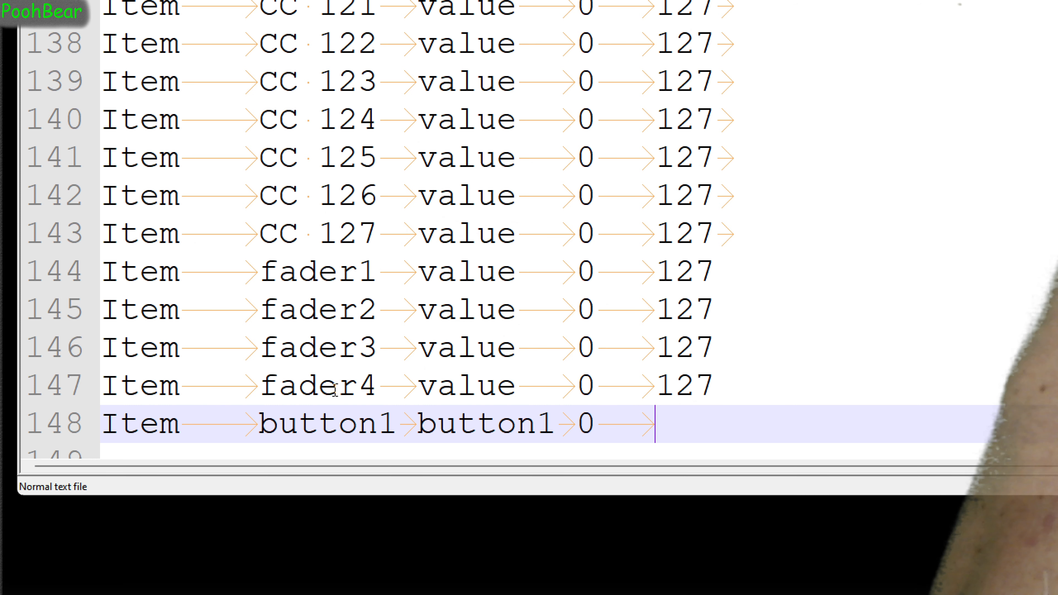
key("Return")
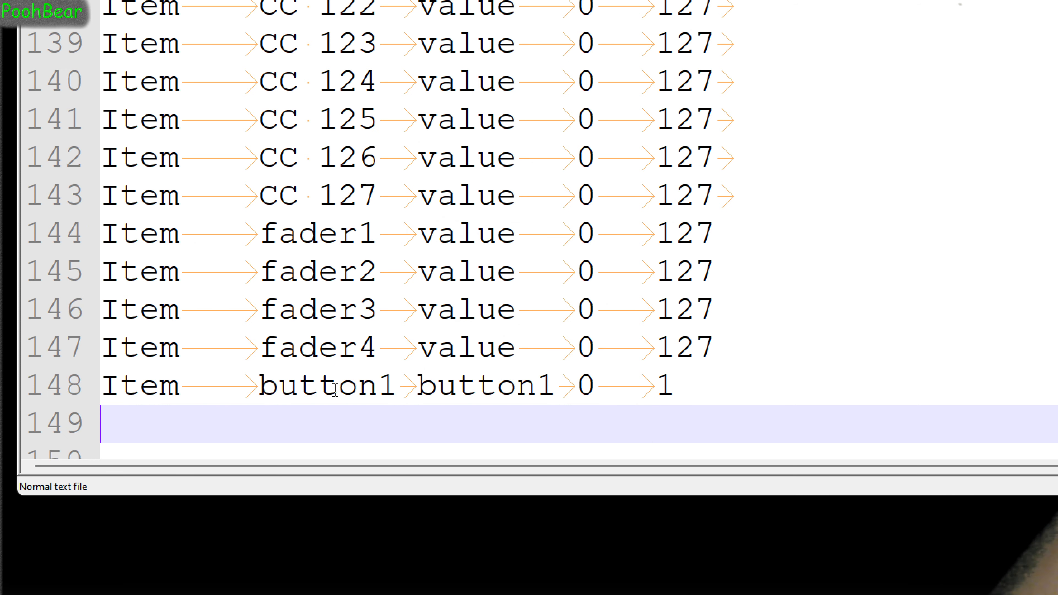
key("Up")
key("Right")
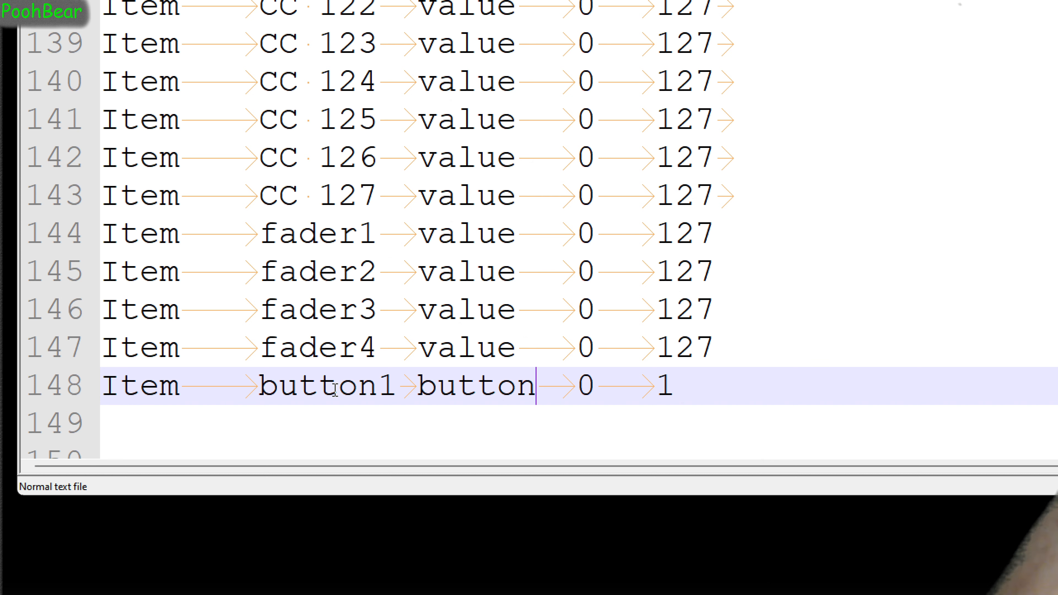
key("Down")
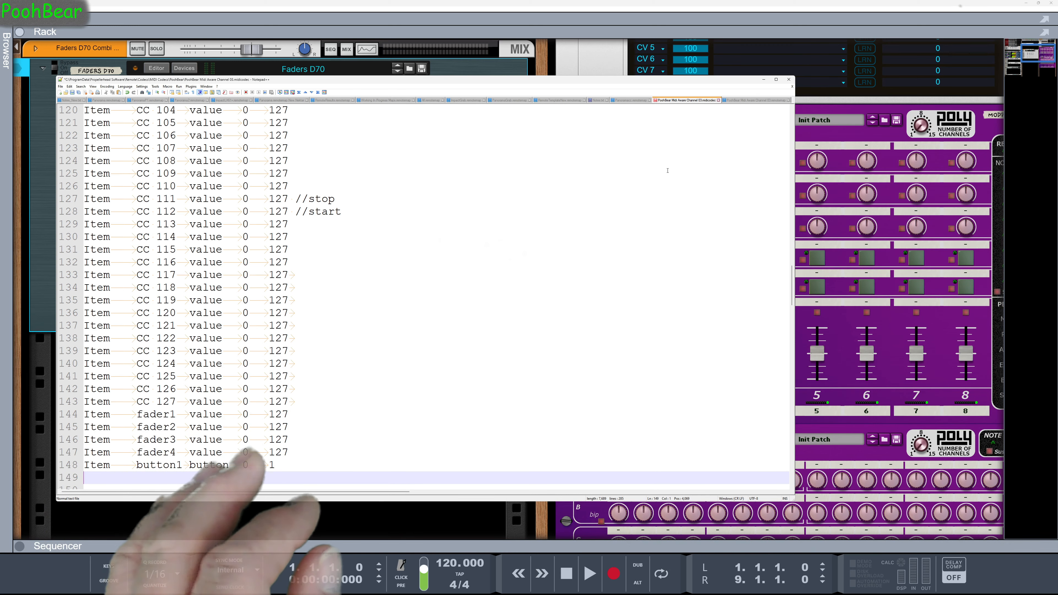
In the Combinator scope of the channel 03 remote map file, replace CC 16 with fader1 for Rotary 1 and CC 72 with fader2 for Rotary 2
left_click(754, 100)
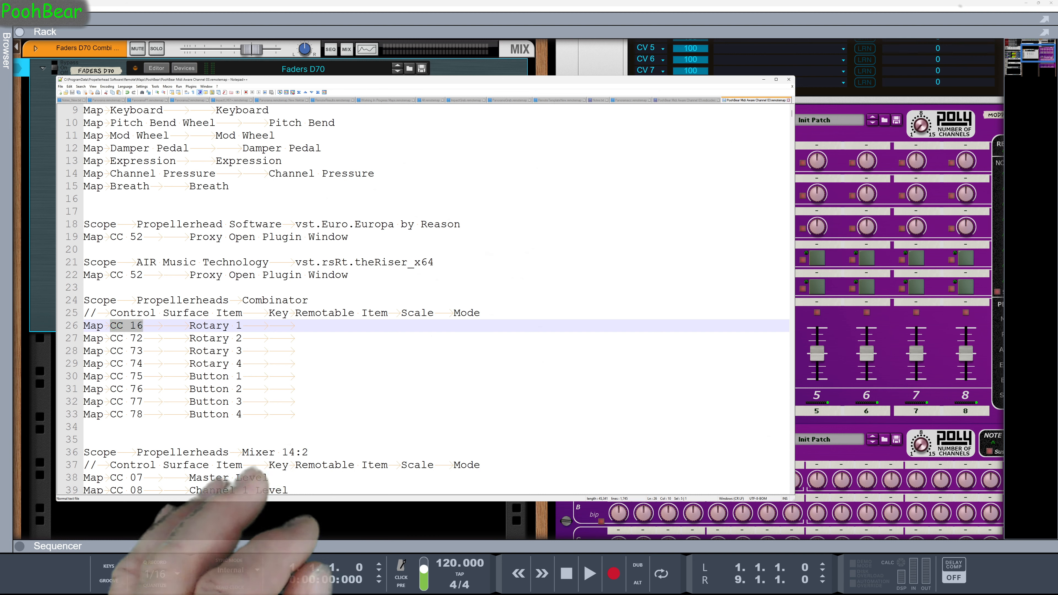
type("fa")
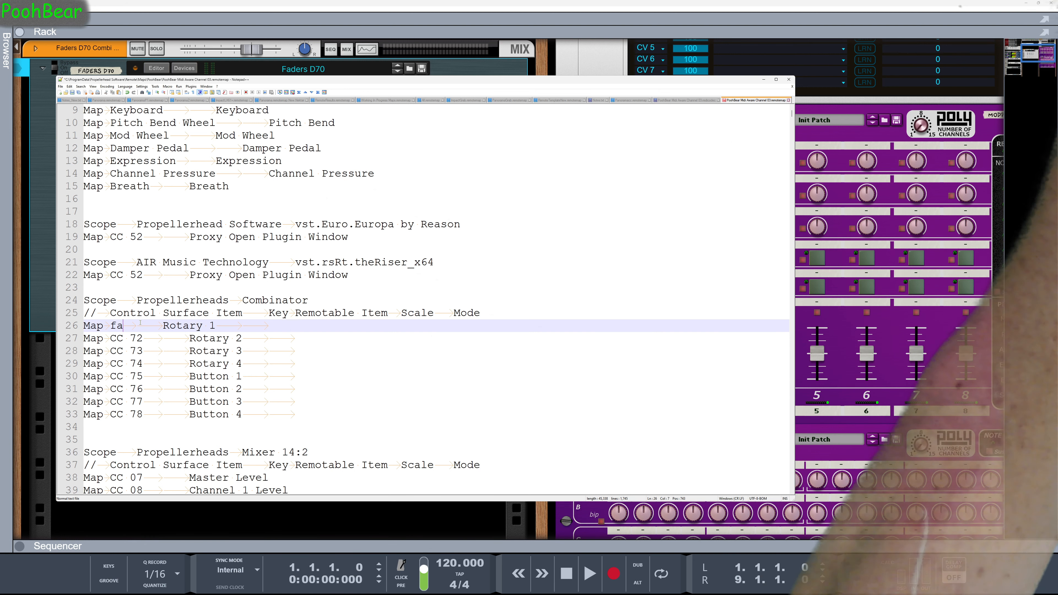
type("der")
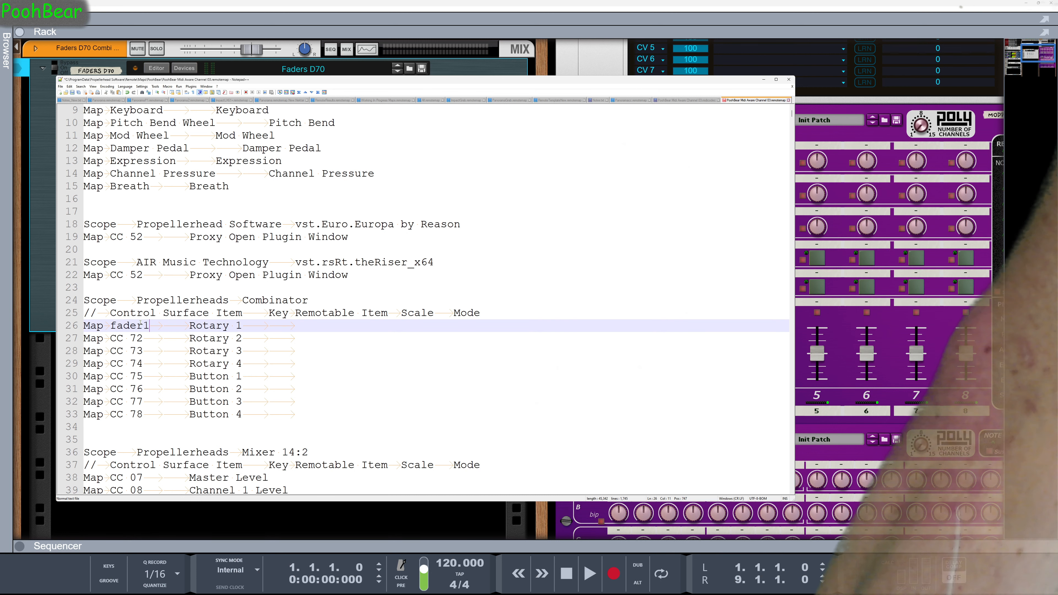
type("1")
key("Down")
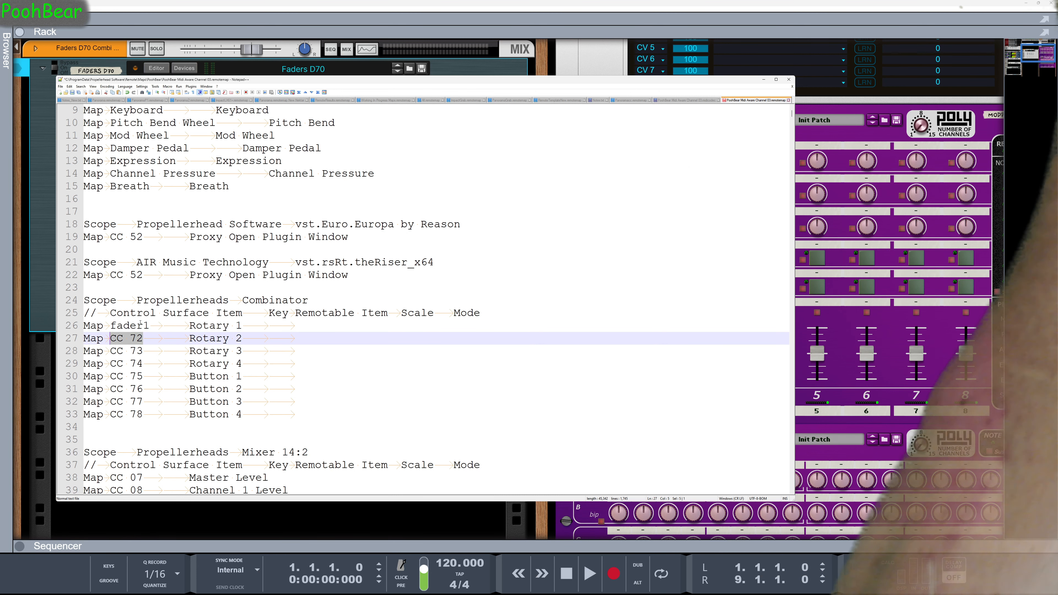
type("fader")
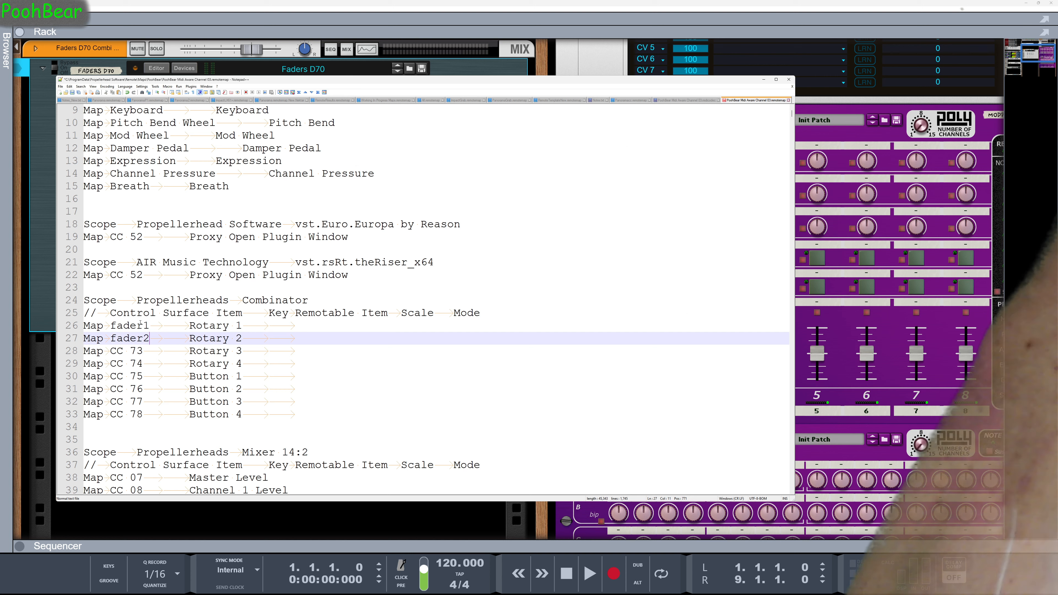
Replace CC 73 with fader3 for Rotary 3 and CC 74 with fader4 for Rotary 4 in the Combinator scope
key("Down")
key("Left")
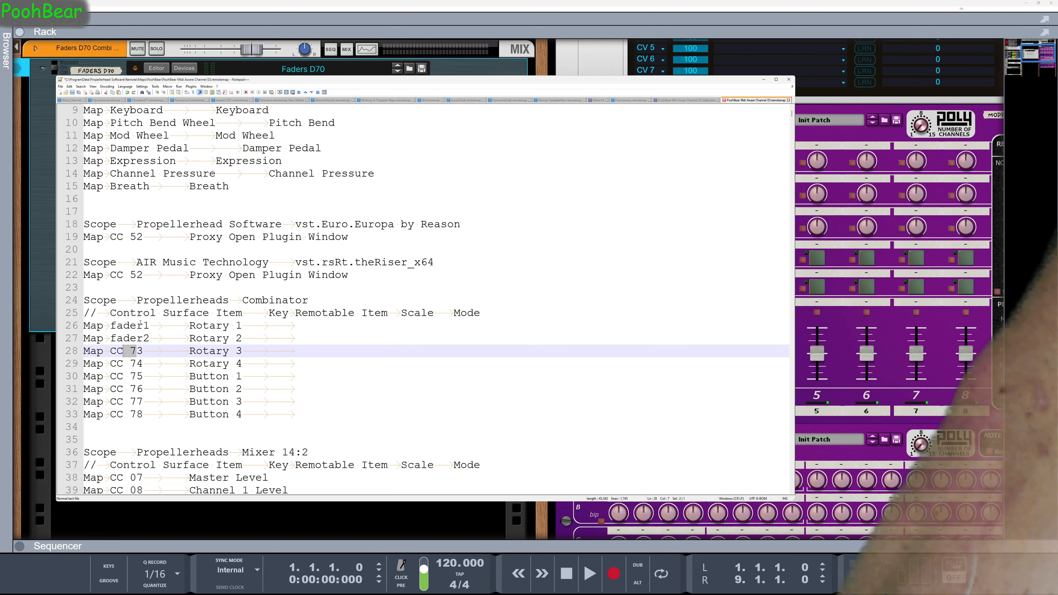
type("fader")
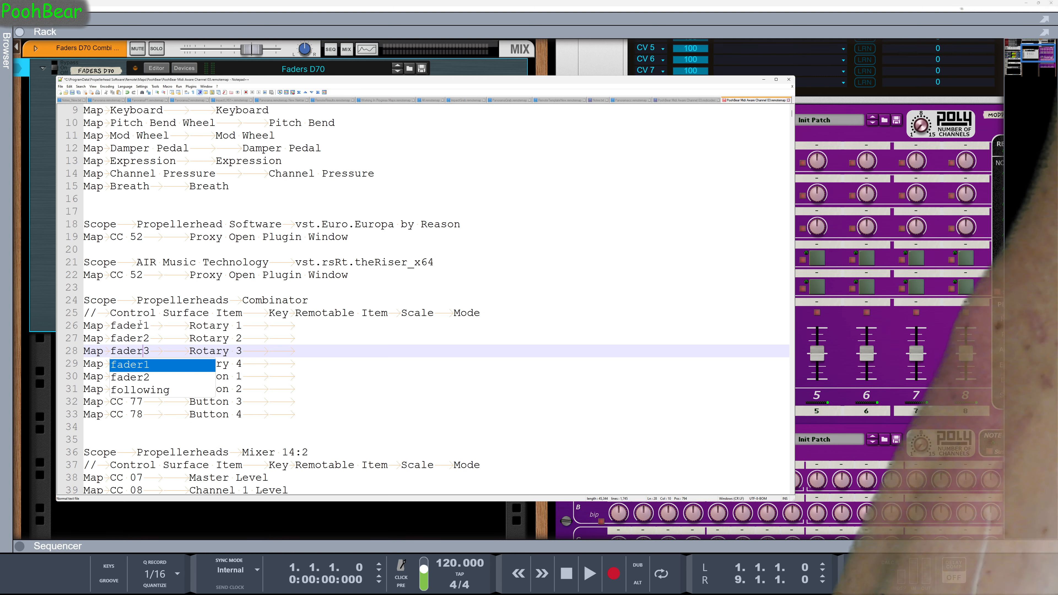
key("Escape")
key("Down")
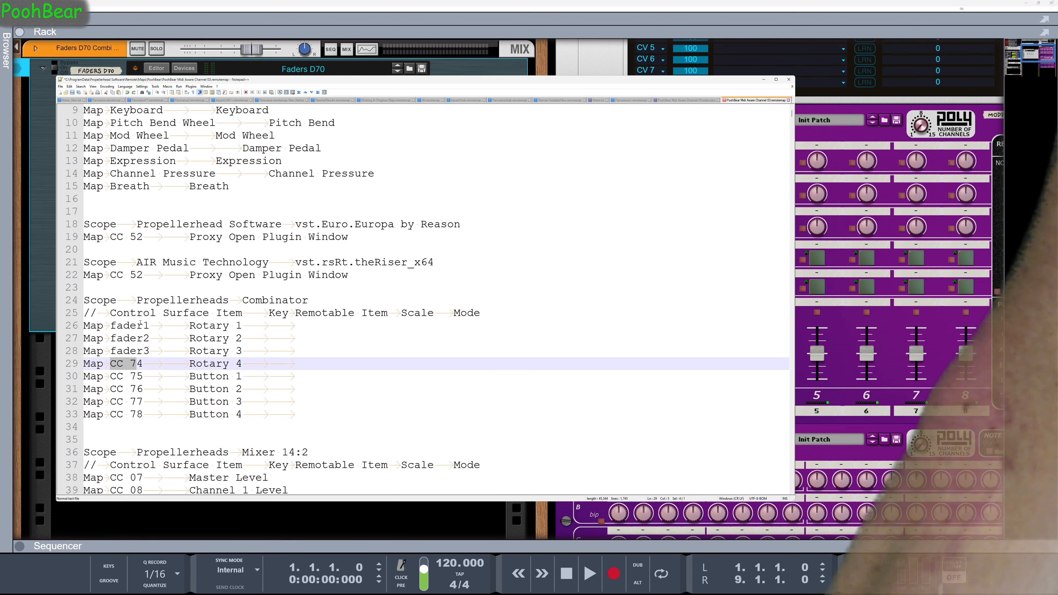
type("fader")
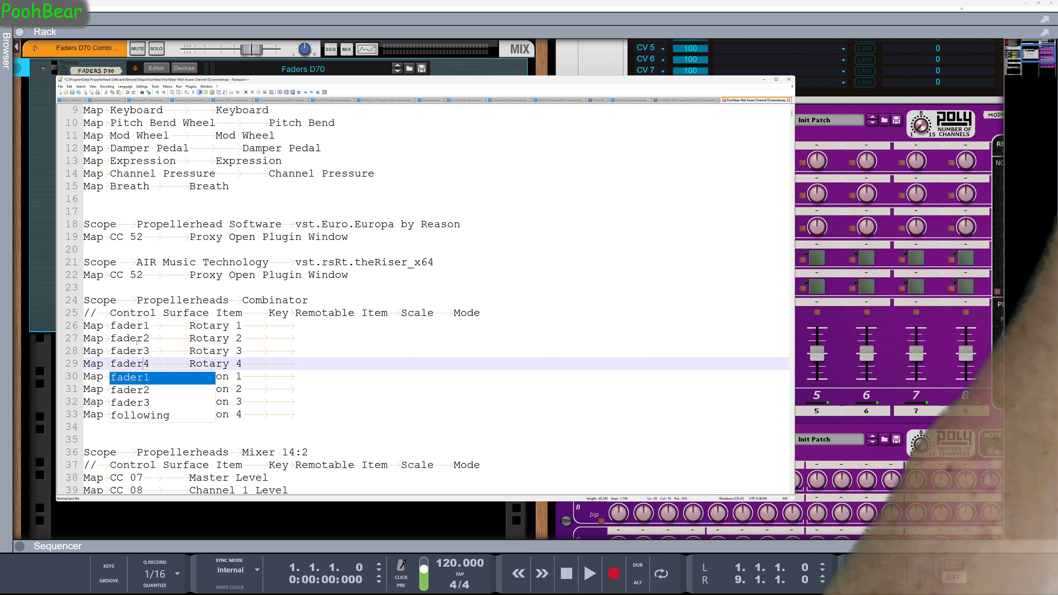
key("Escape")
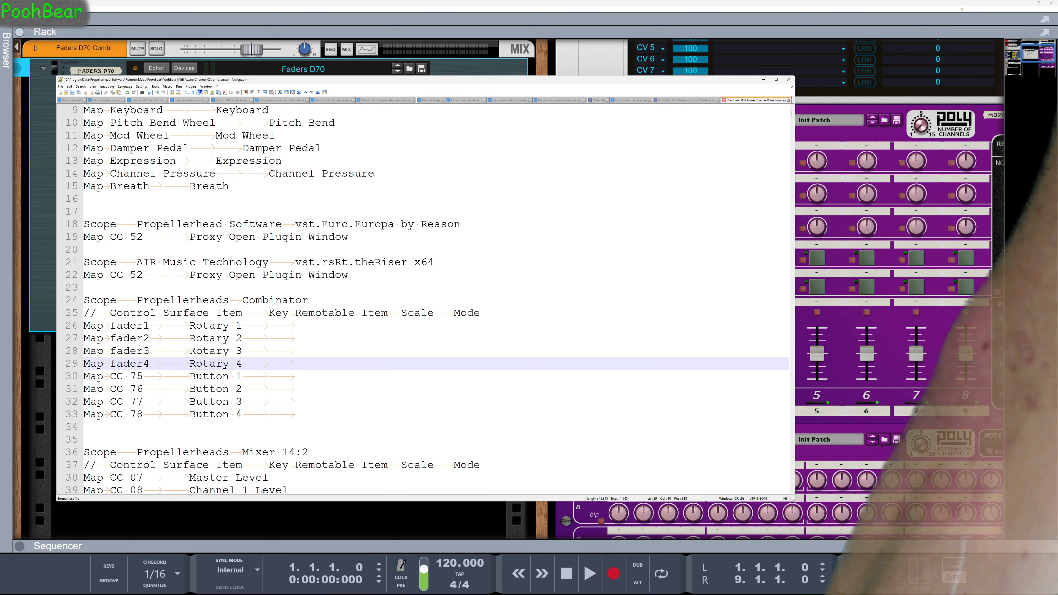
Replace CC 75 with button1 as the control surface item for the Combinator's Button 1
left_click_drag(143, 375, 128, 376)
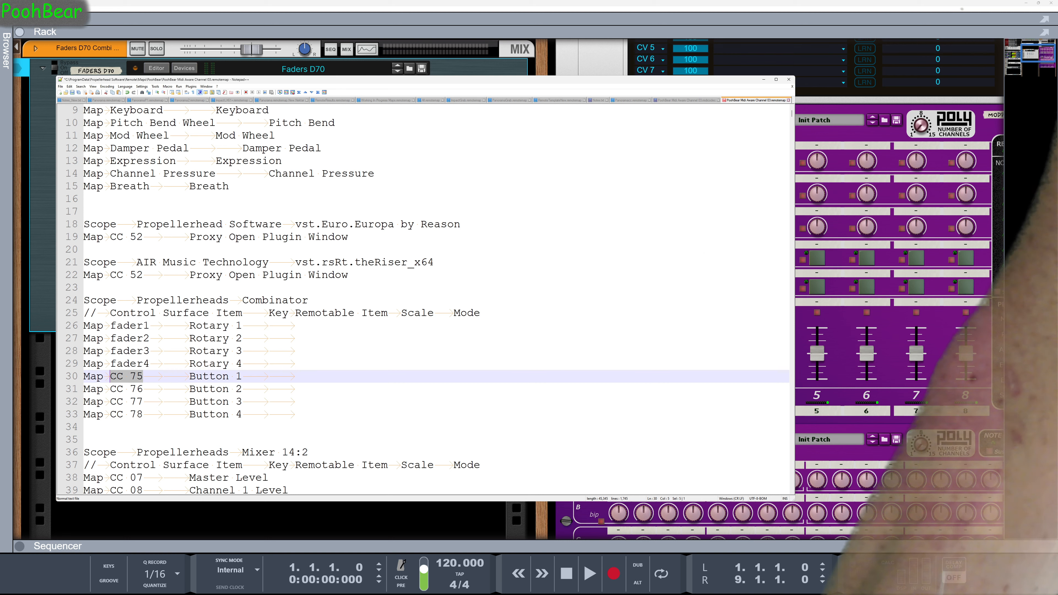
type("butto")
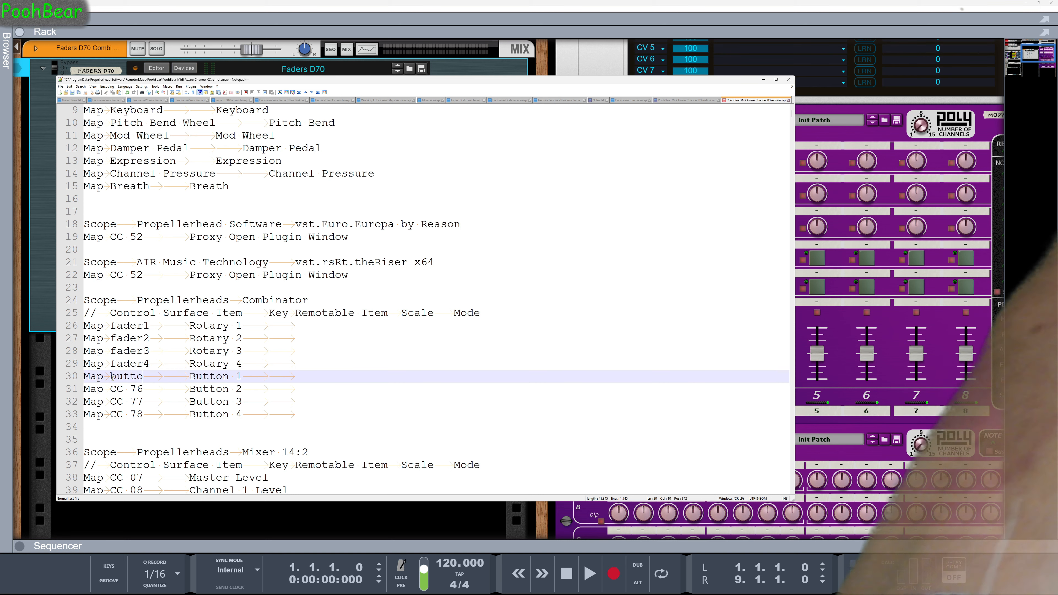
type("n1")
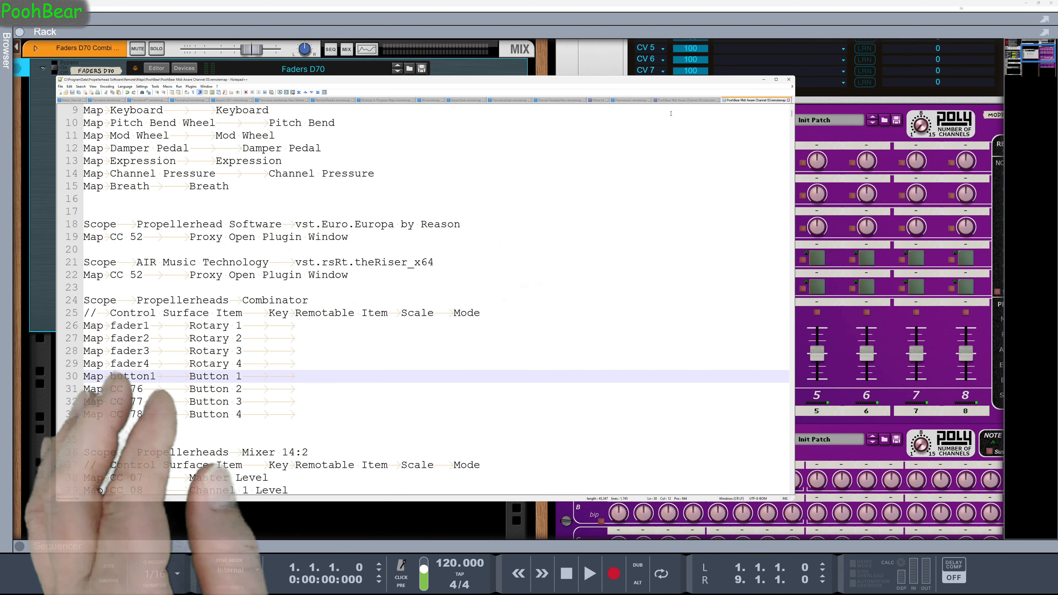
Return to the channel 03 codec file and select the item name CC 16 in the b2 10 xx MIDI map line
left_click(675, 104)
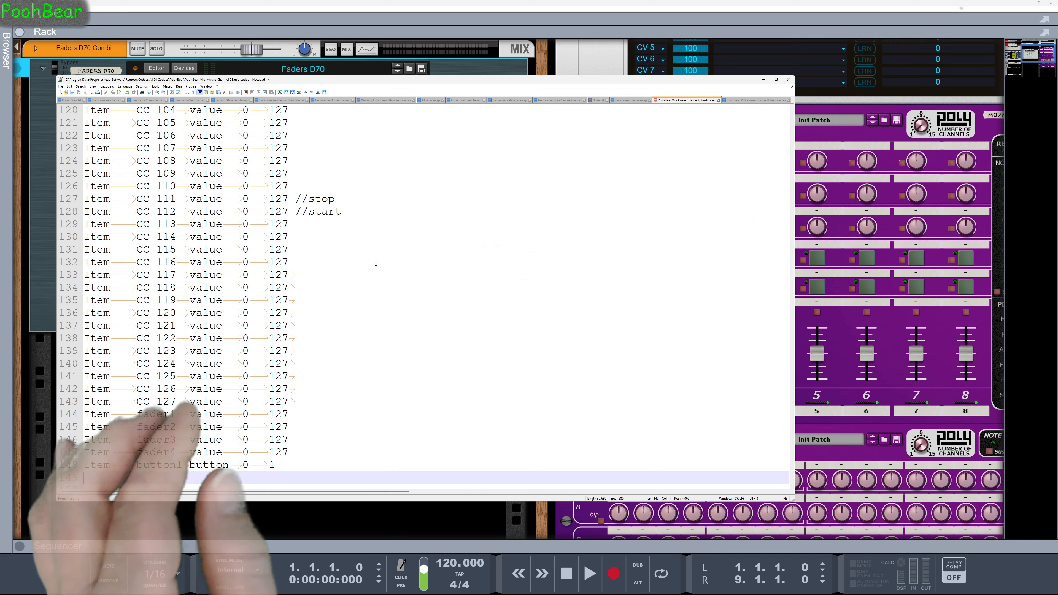
scroll(375, 263, "up", 20)
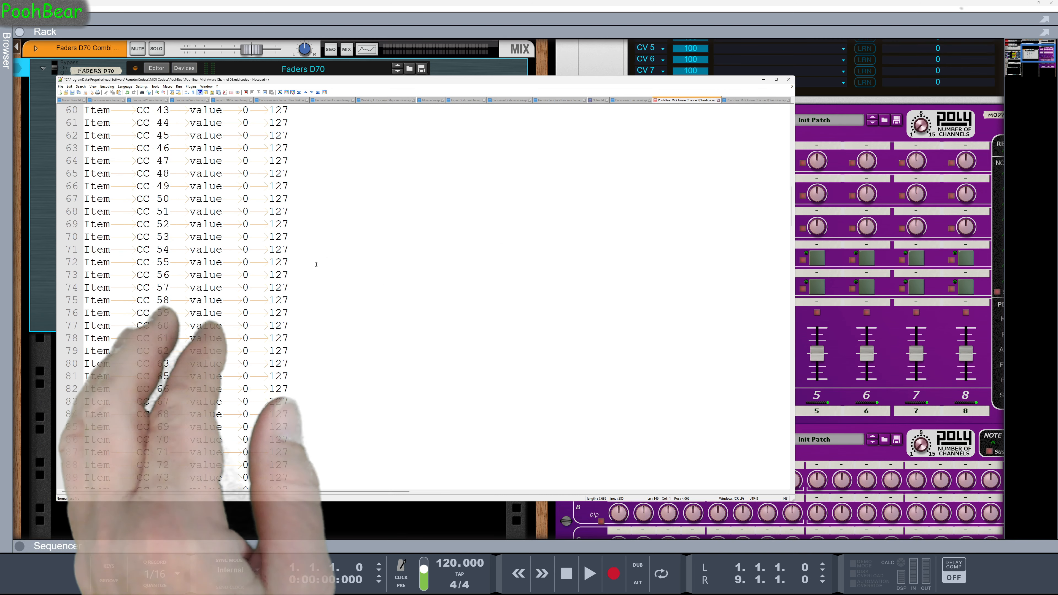
scroll(316, 264, "down", 7)
scroll(317, 267, "down", 12)
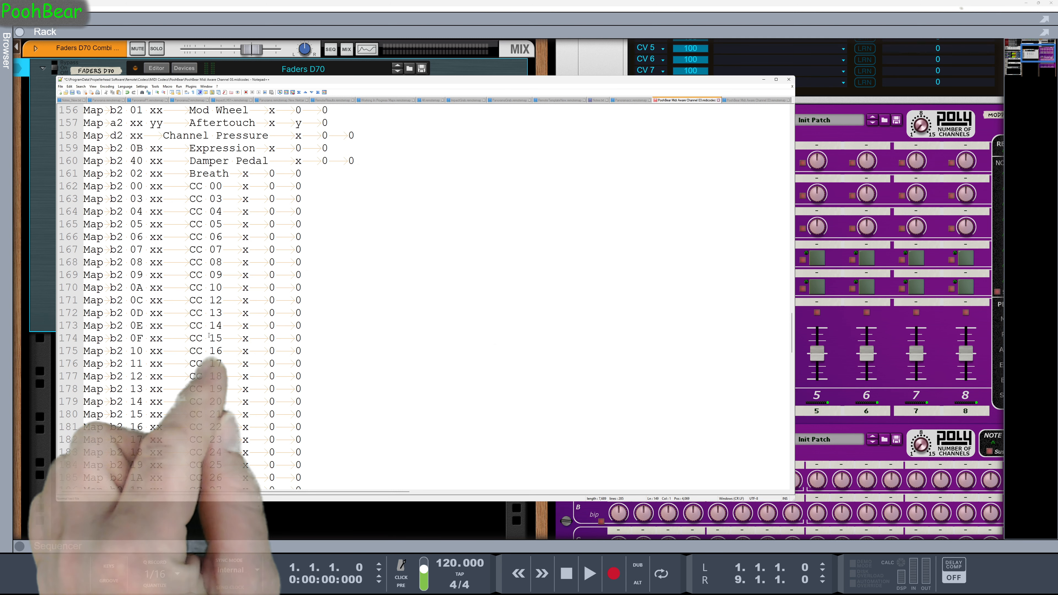
left_click_drag(191, 350, 209, 350)
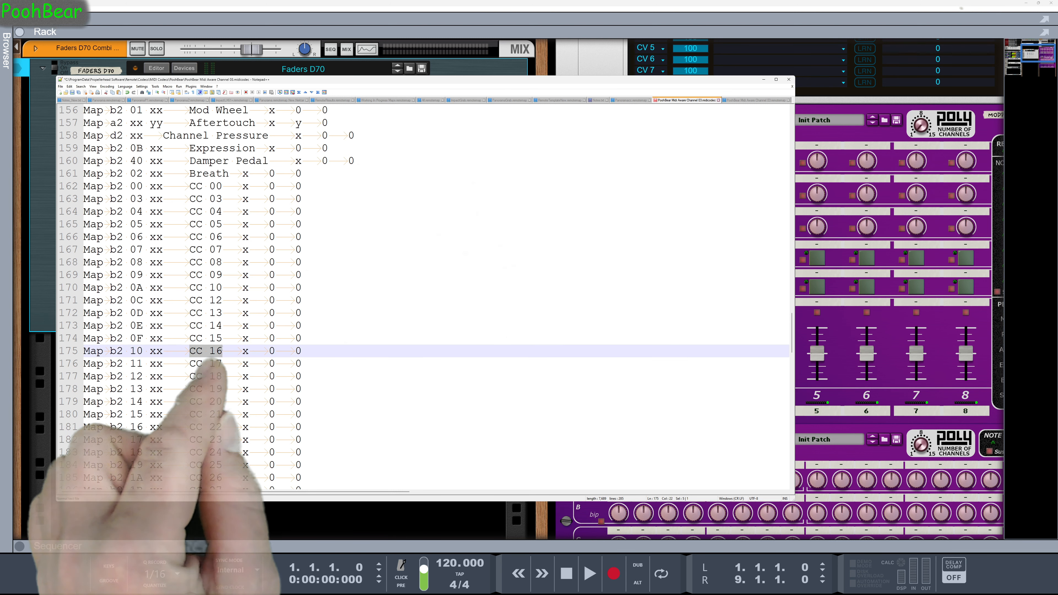
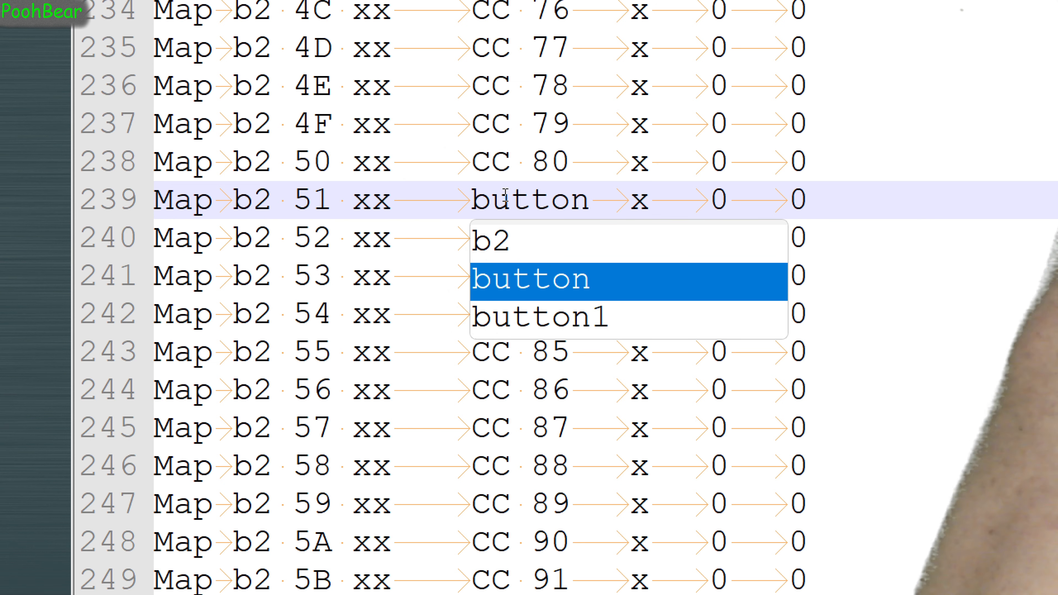
Name the item in the b2 51 xx MIDI map line button1, save the codec file and return to the remote map file
type("1")
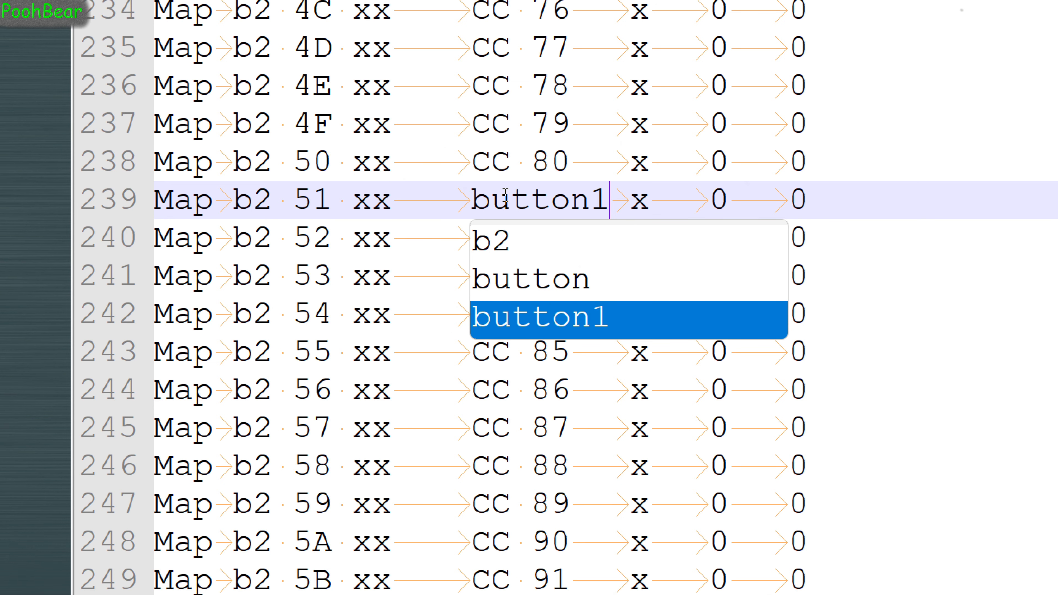
key("Return")
key("ctrl+s")
left_click(755, 100)
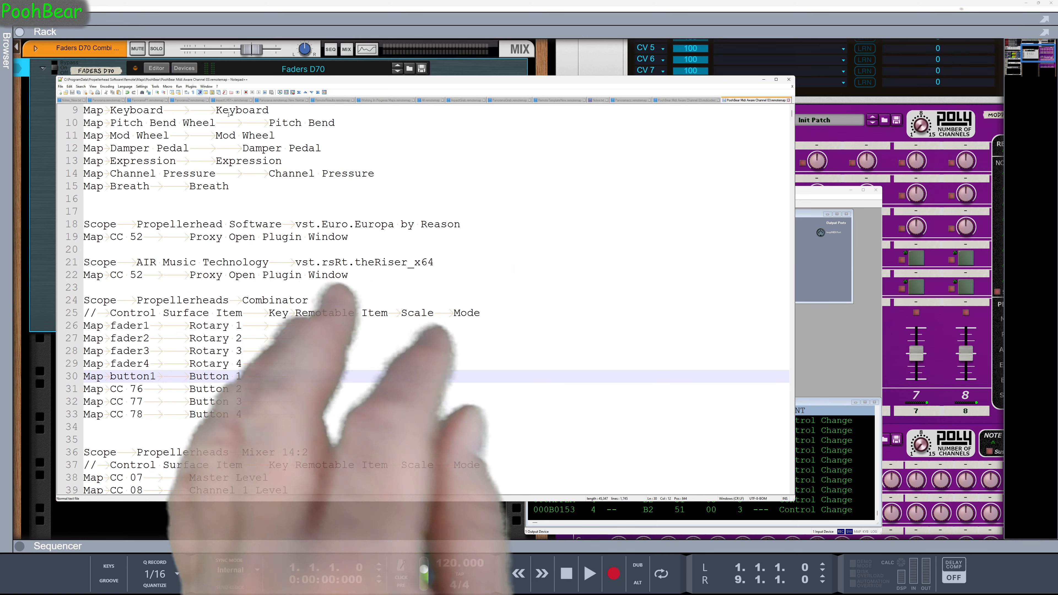
Switch to Reason, review the error report for the D-70 03 control surface in the MIDI preferences, and dismiss it
left_click(13, 8)
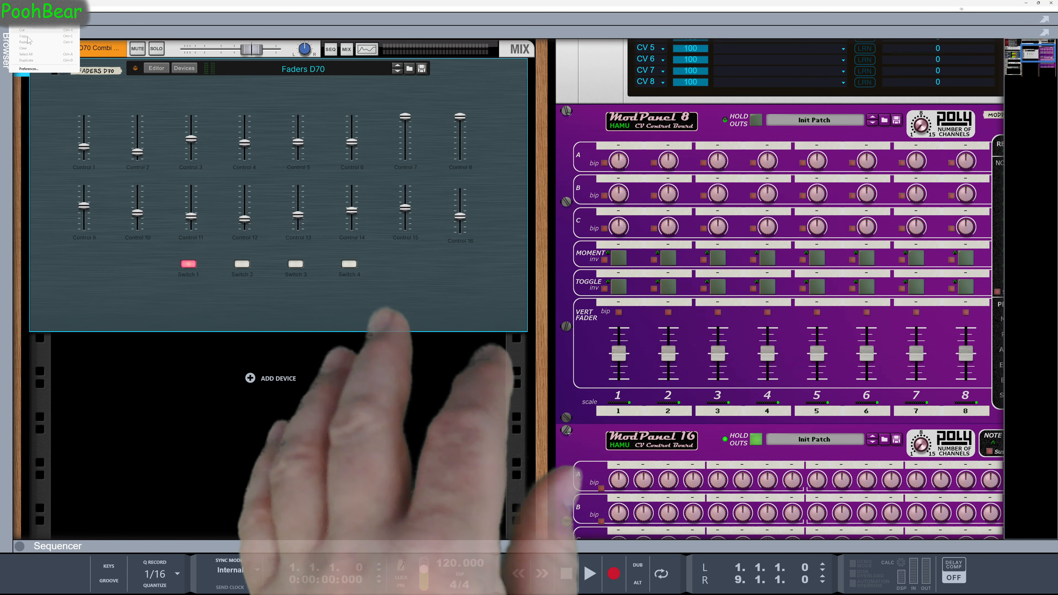
left_click(30, 69)
left_click(670, 272)
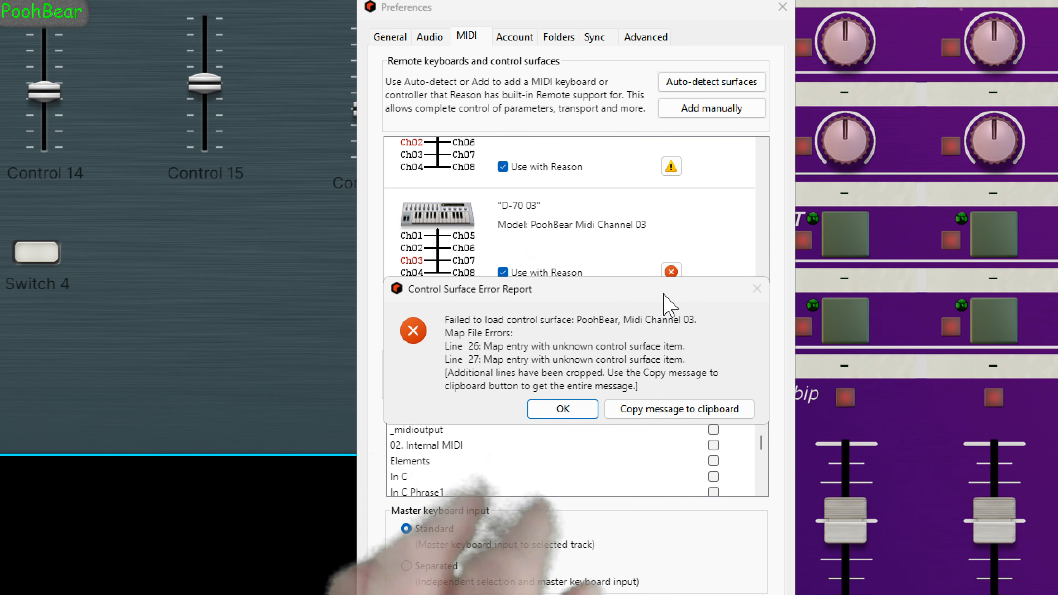
left_click(562, 409)
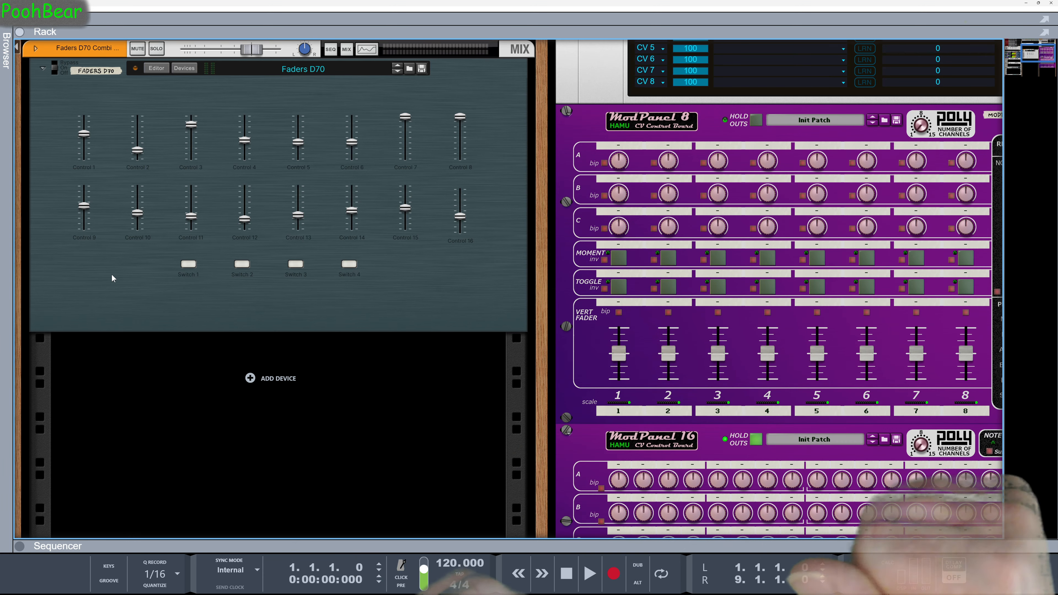
Copy the whole Combinator scope block from the remote map file in Notepad++ and paste it into the Excel sheet at A1
key("alt+Tab")
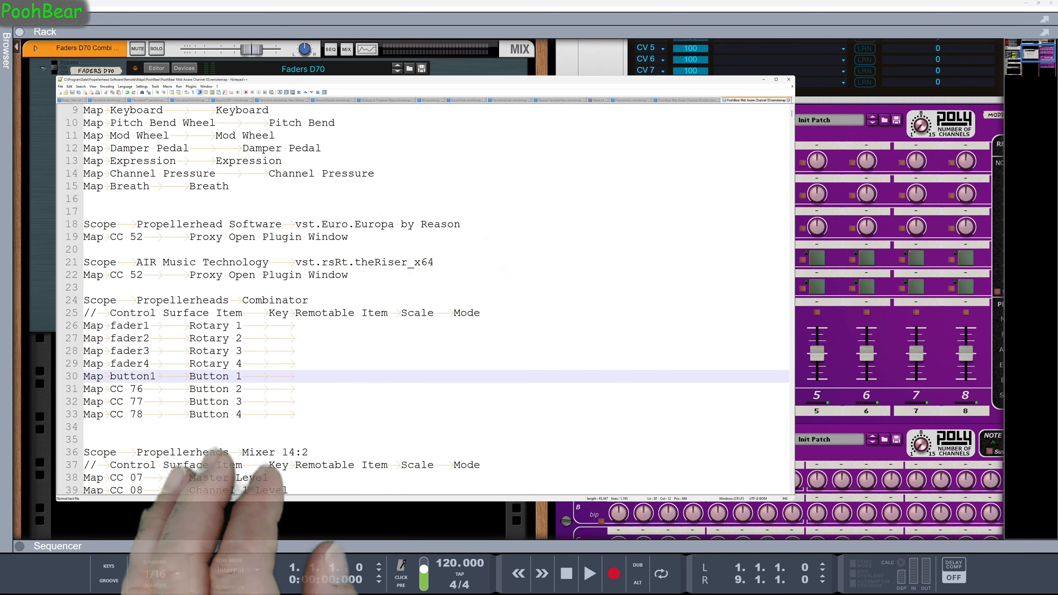
left_click(309, 424)
key("shift+Up")
key("shift+Up")
key("shift+Up")
key("shift+Up")
key("shift+Up")
key("shift+Up")
key("shift+Up")
key("shift+Up")
key("shift+Up")
key("shift+Up")
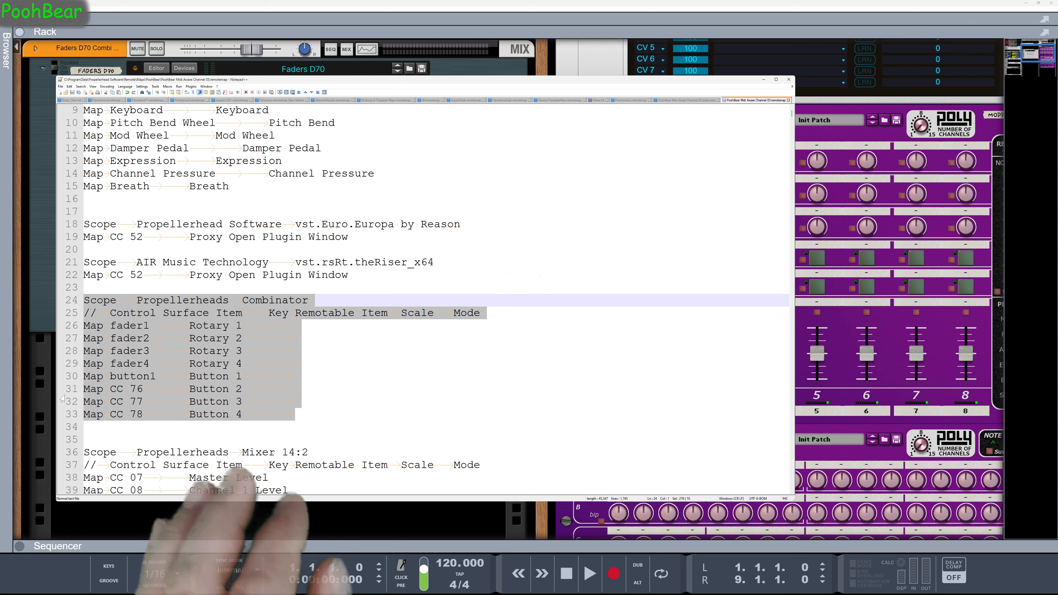
key("ctrl+c")
key("alt+Tab")
key("ctrl+v")
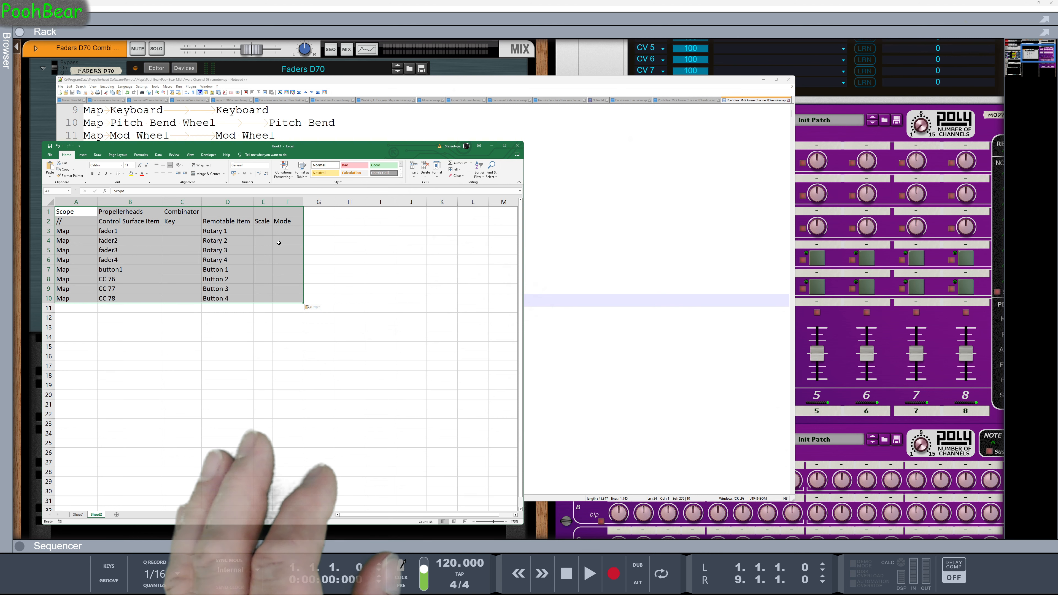
Widen the Remotable Item, Scale and Mode columns and make the spreadsheet window wider
left_click(279, 248)
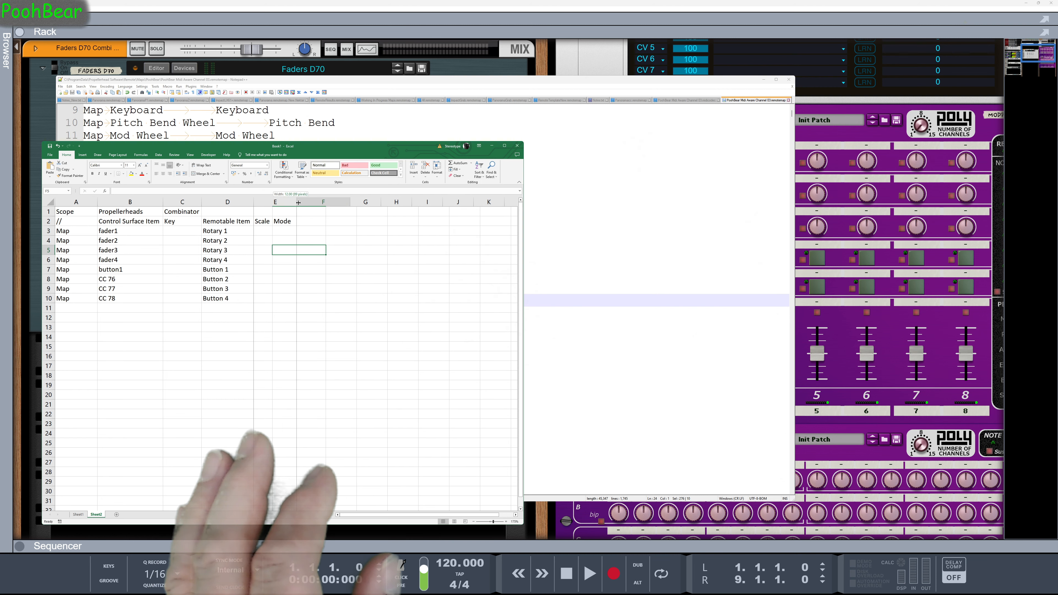
left_click_drag(298, 202, 303, 202)
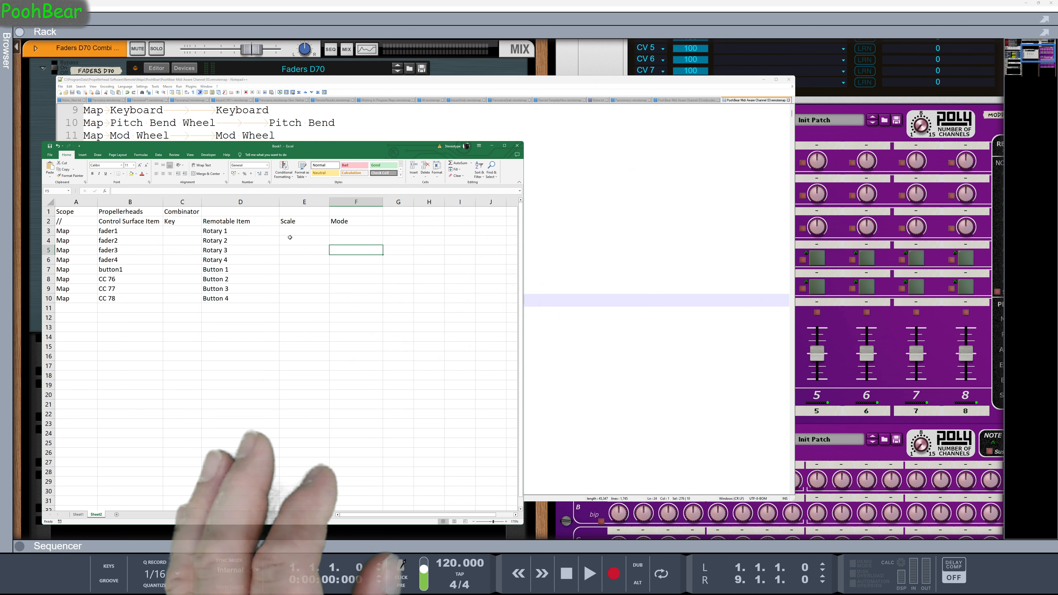
scroll(291, 256, "up", 5)
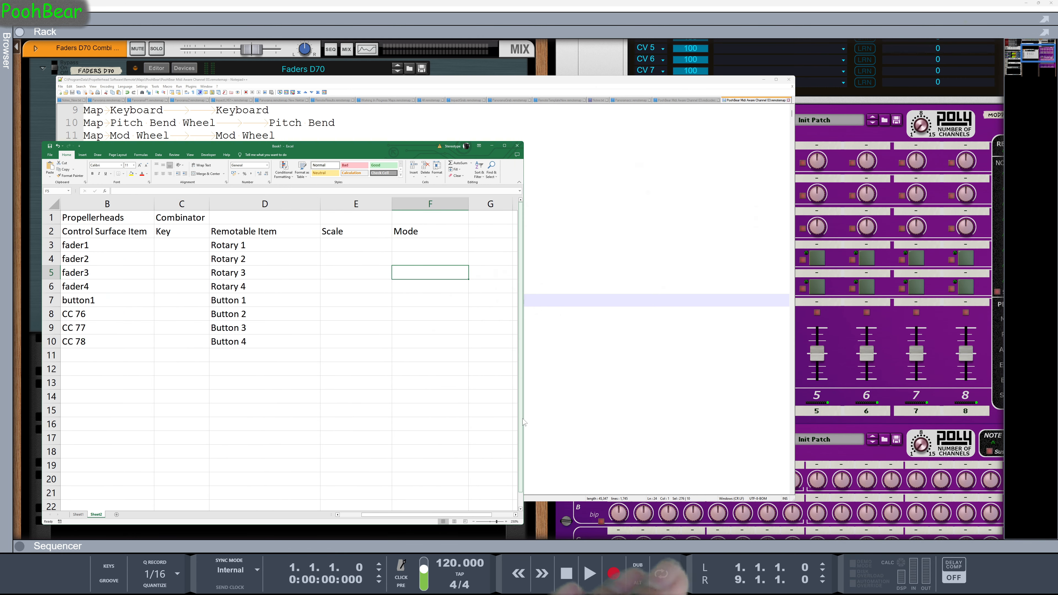
left_click_drag(523, 419, 685, 427)
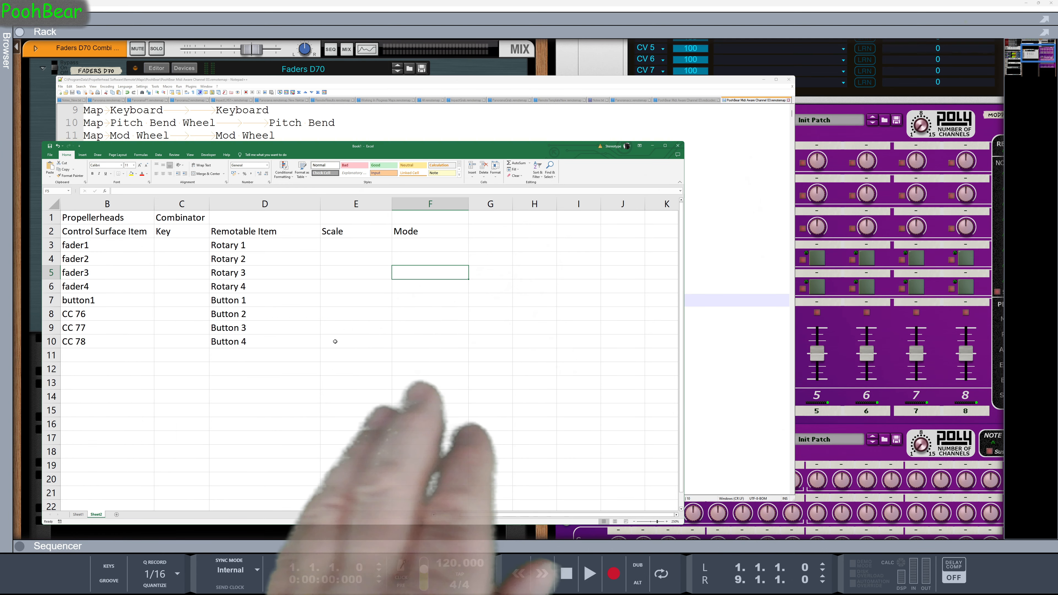
Add a Group column header in G2 beside Mode
left_click(455, 515)
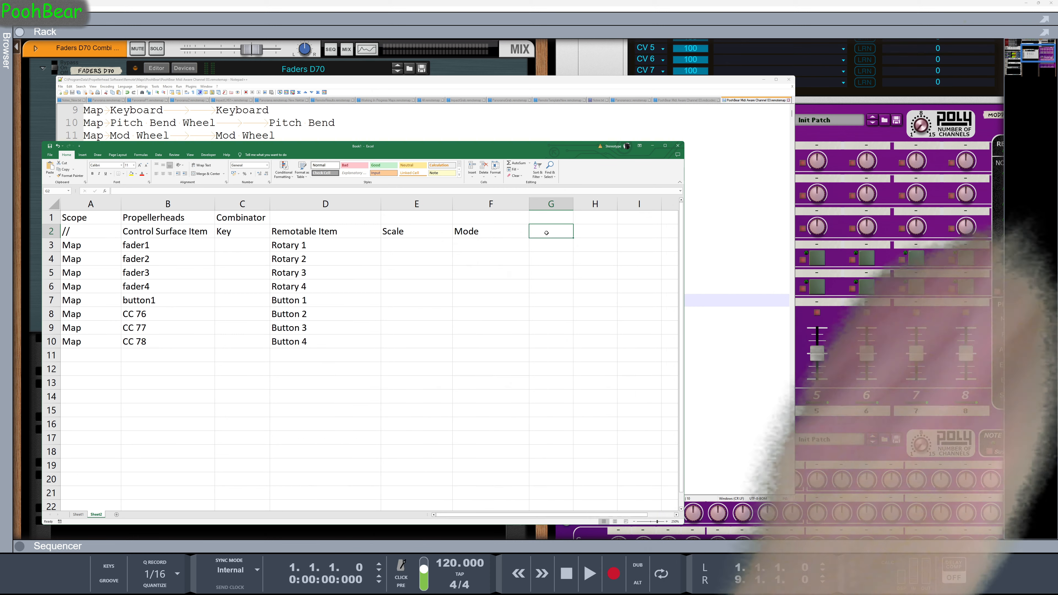
type("Group")
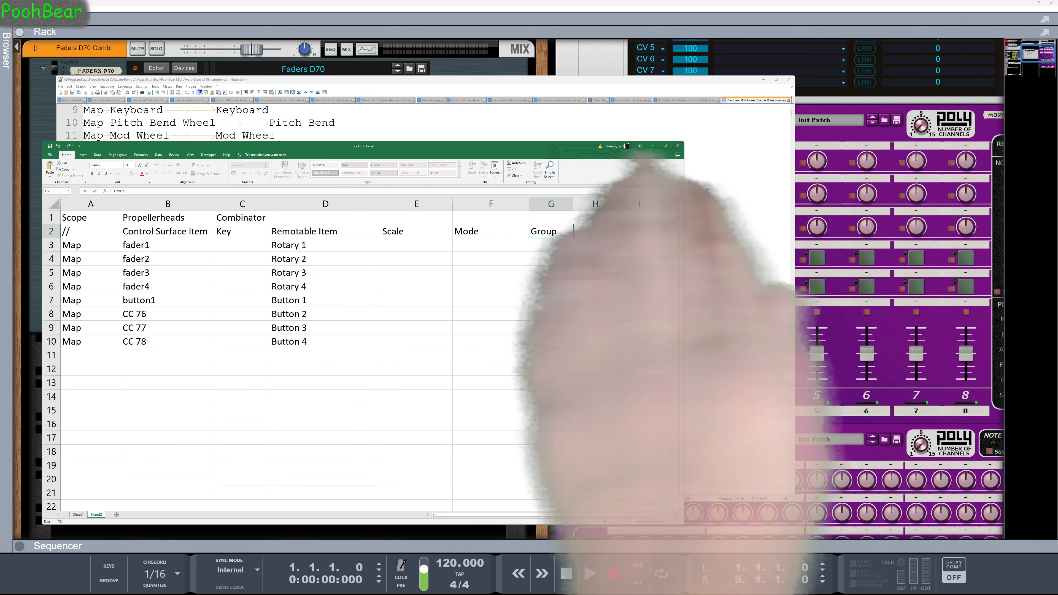
key("Return")
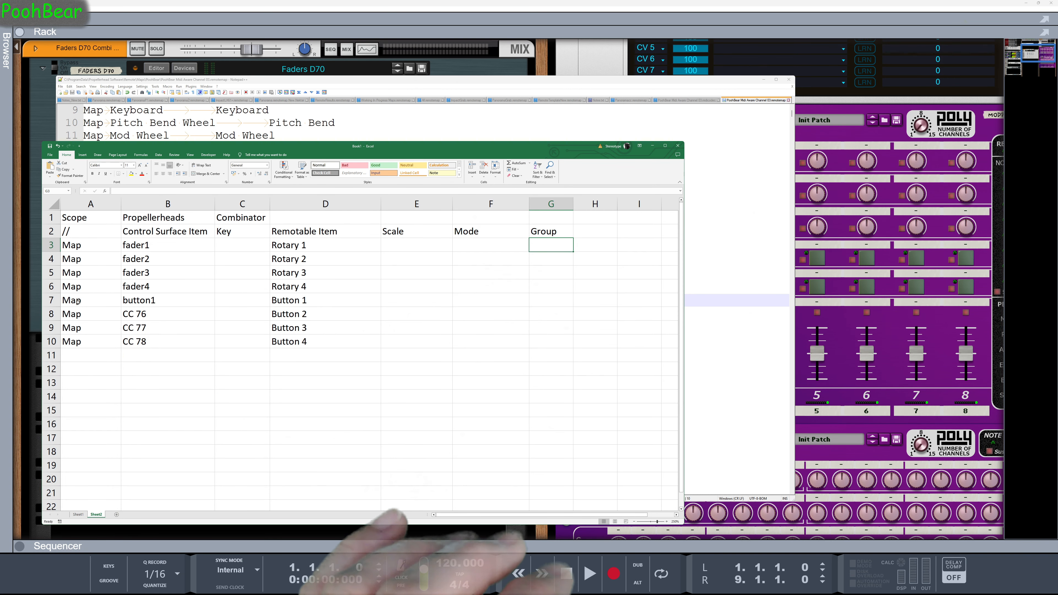
Clear the button mappings in rows 7 to 10 and extend the Rotary series in column D down to Rotary 16
left_click_drag(116, 307, 284, 341)
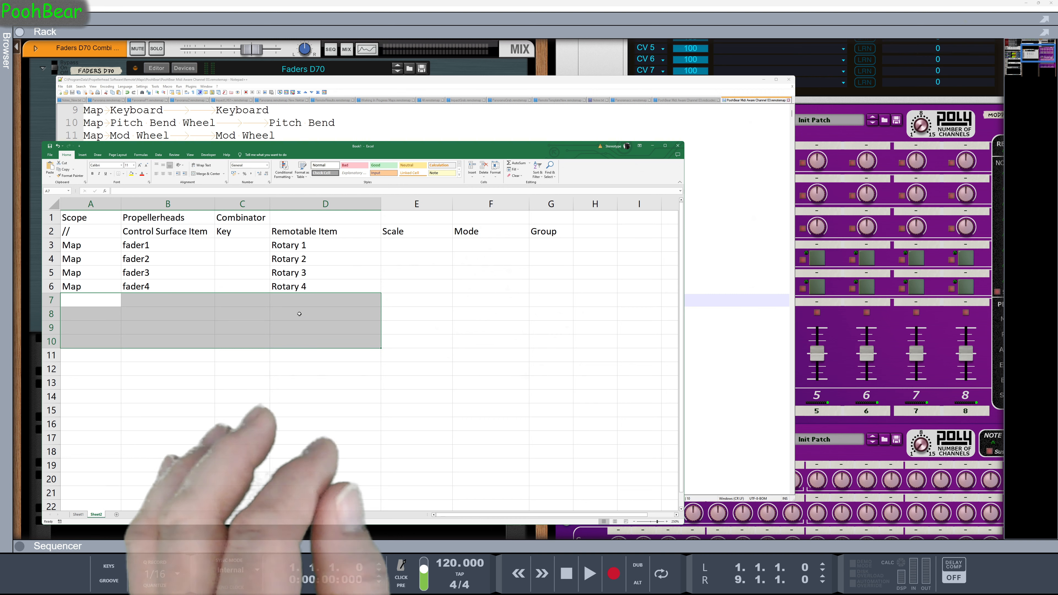
left_click(303, 244)
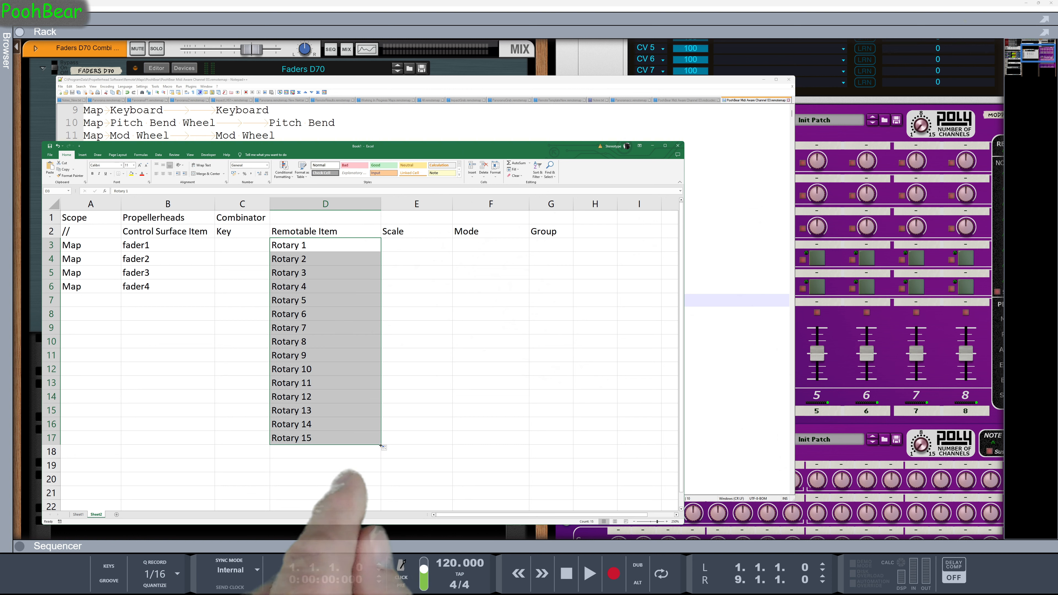
left_click_drag(380, 456, 380, 456)
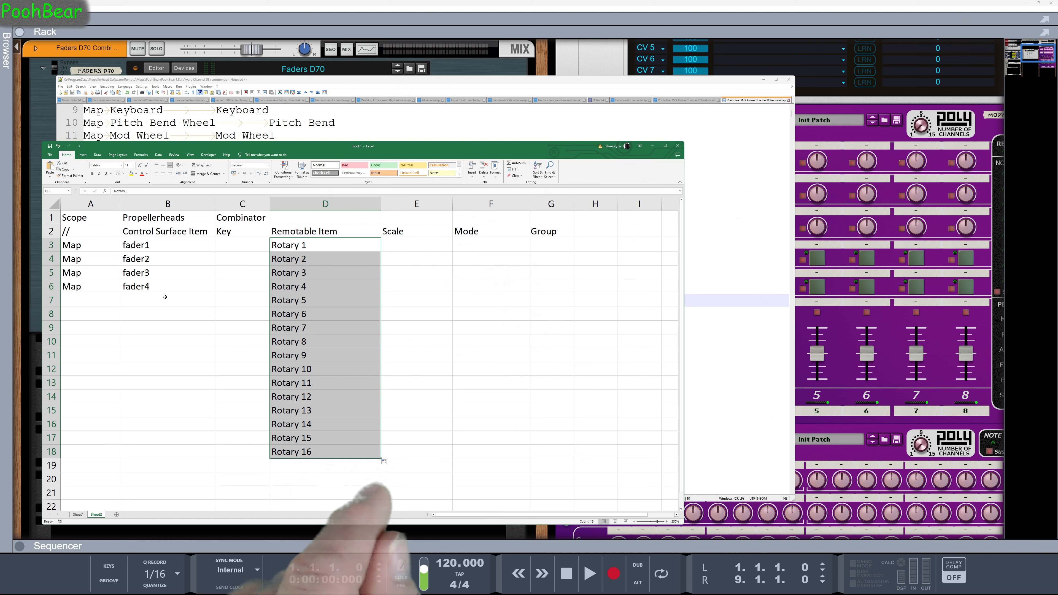
Repeat fader1 to fader4 down B7:B18 and fill Map down column A to row 18
left_click_drag(159, 246, 160, 284)
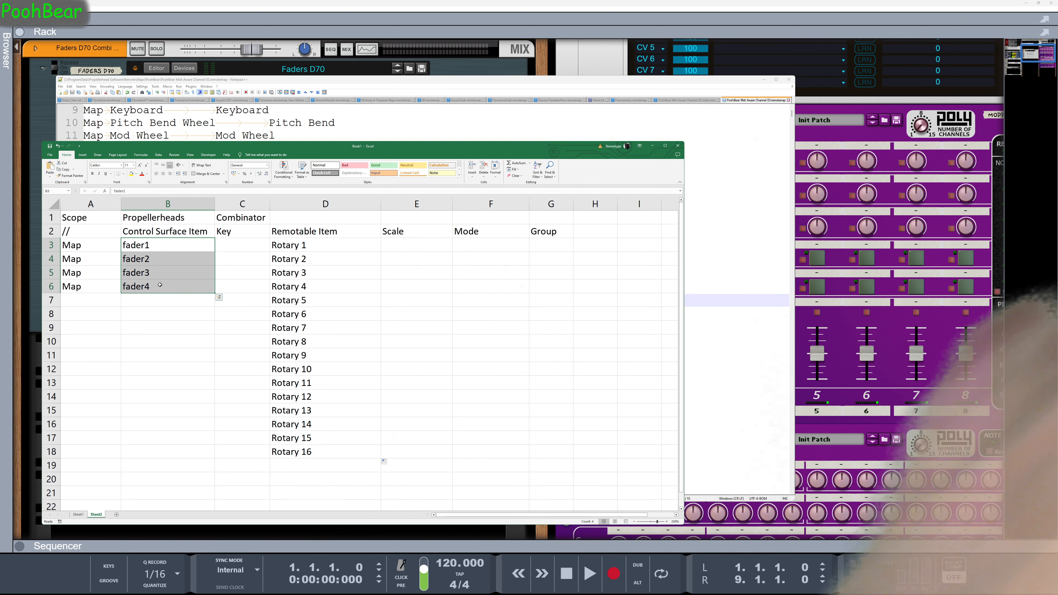
left_click(153, 301)
key("ctrl+v")
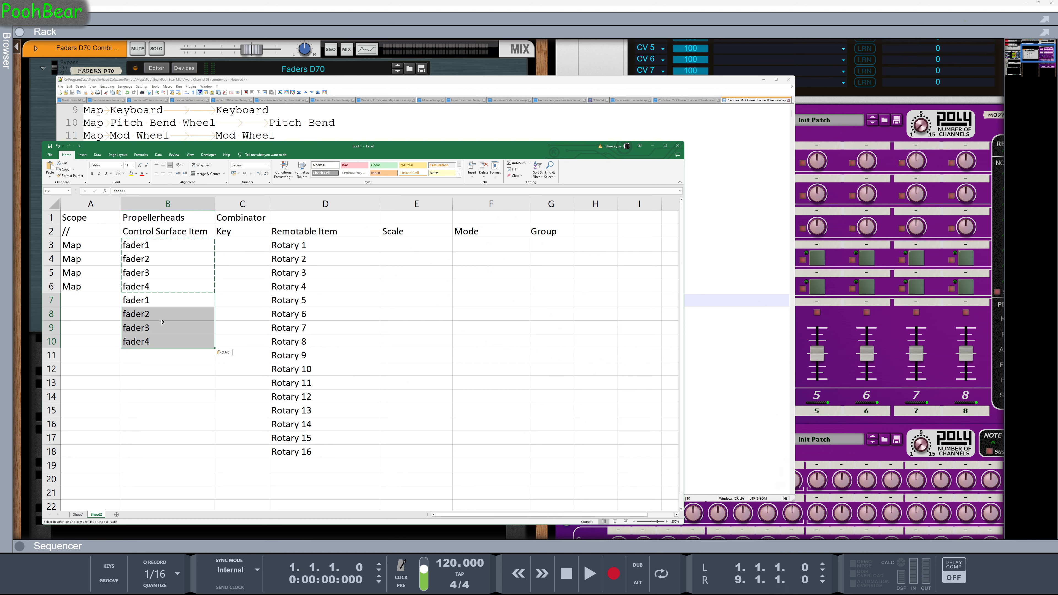
left_click(167, 355)
key("ctrl+v")
left_click(179, 408)
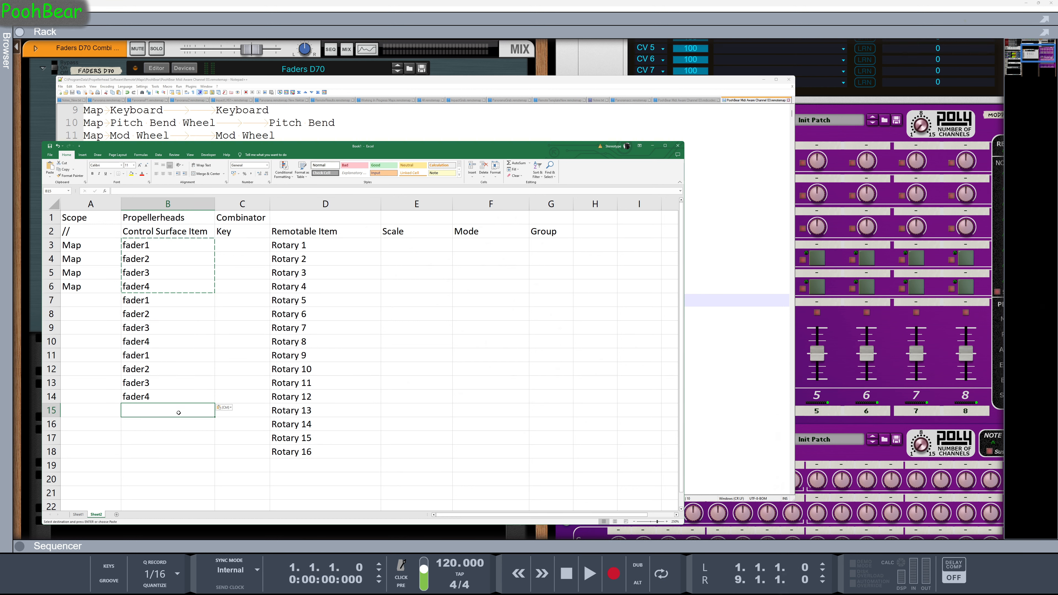
key("ctrl+v")
left_click(97, 290)
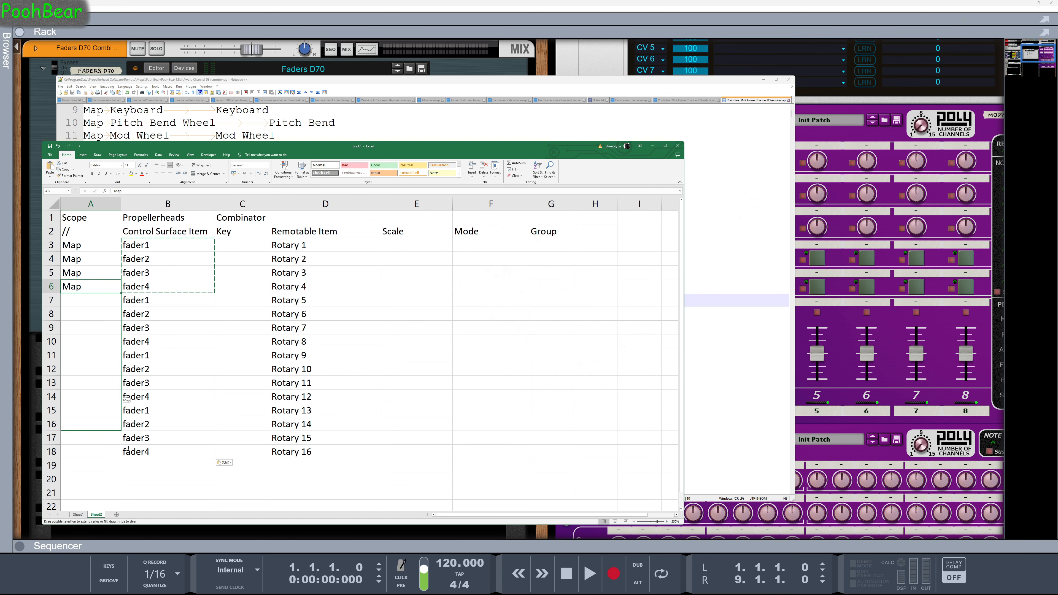
left_click_drag(132, 461, 132, 461)
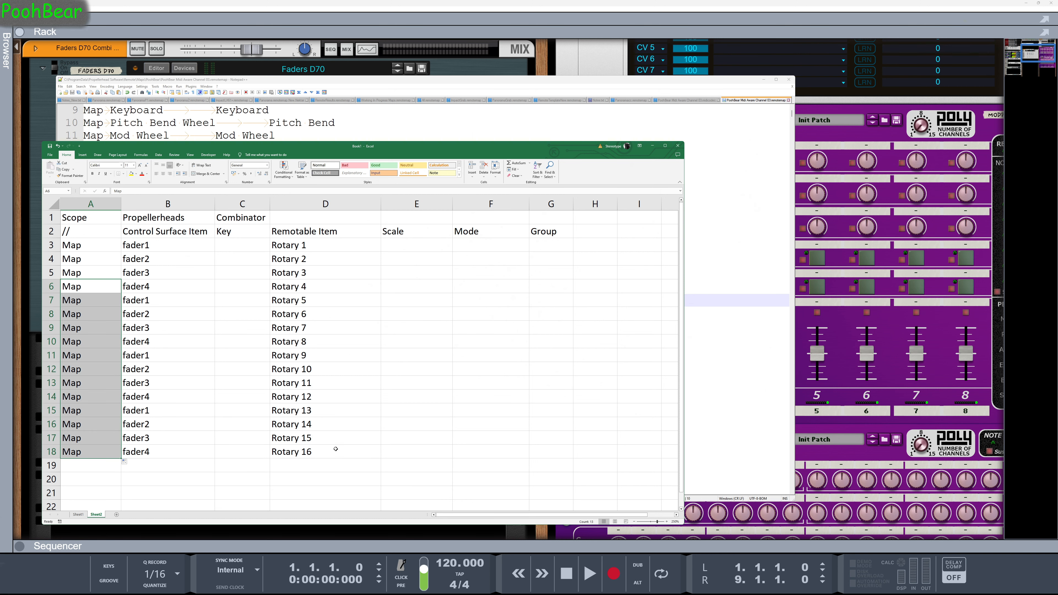
Fill the Group column in blocks of four rows with Page1, Page2, Page3 and Page4 down G3:G18
left_click(342, 456)
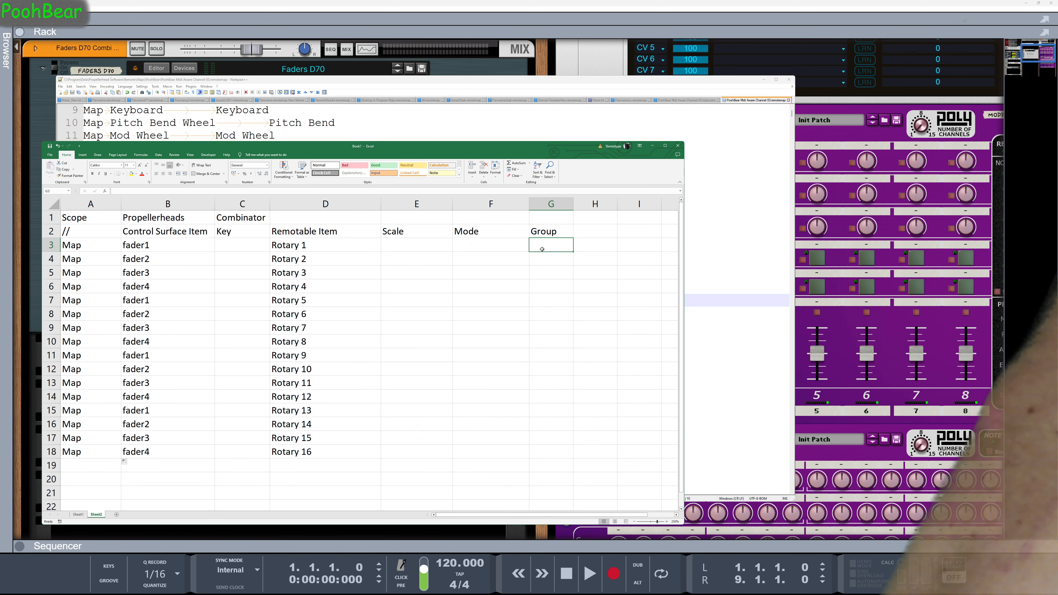
type("Page4")
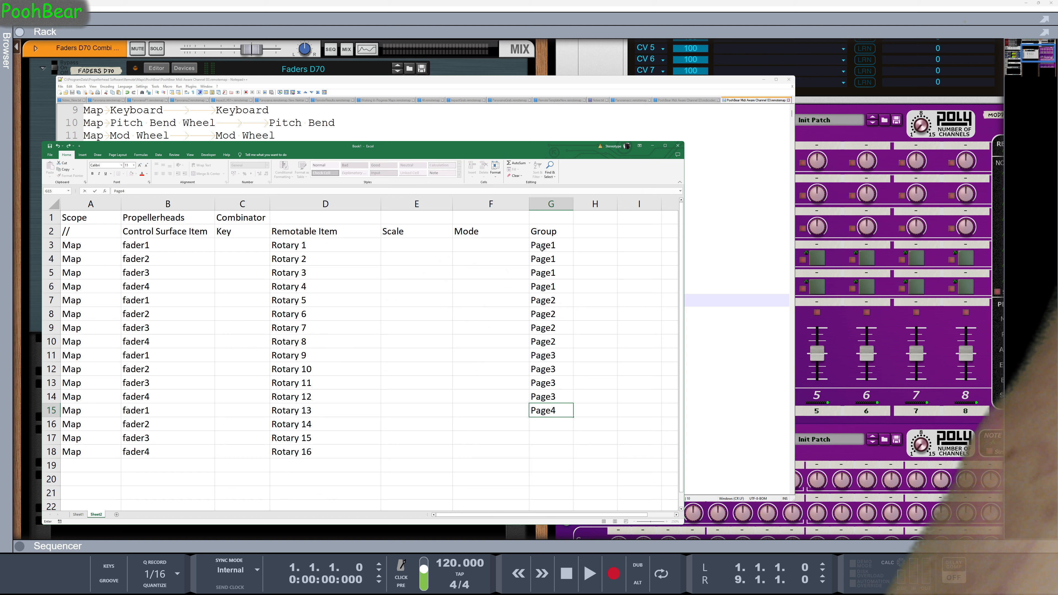
key("ctrl+Return")
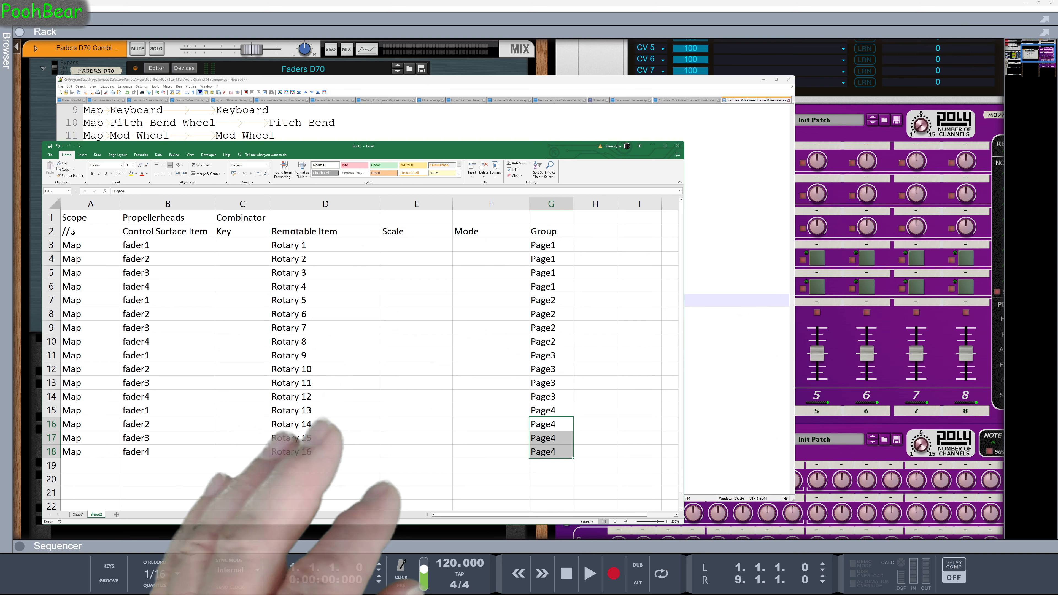
Insert a blank row above the column headers and enter Define Group in A2
left_click(51, 231)
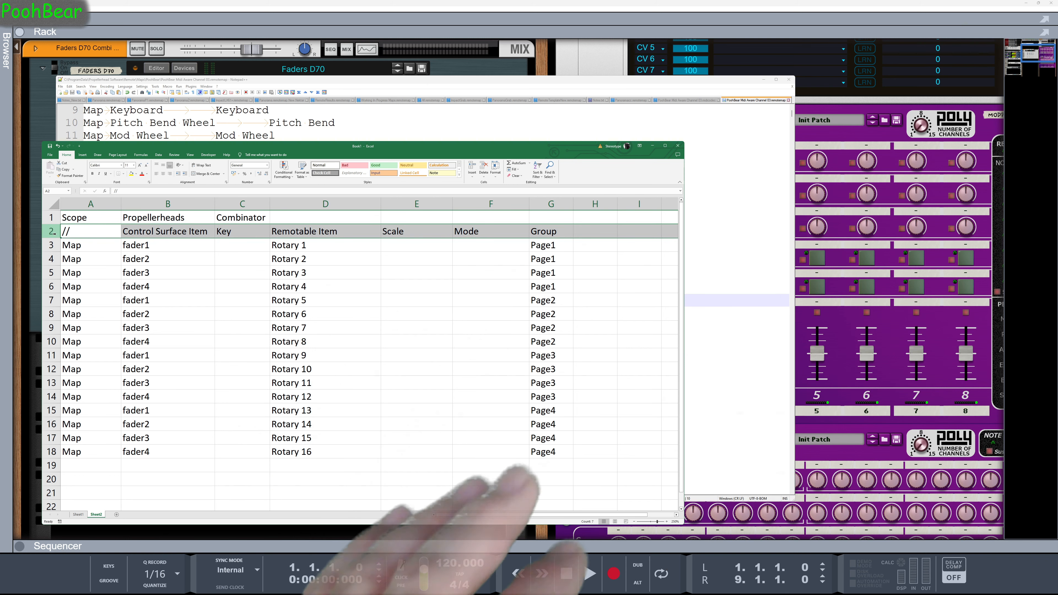
key("ctrl+shift+plus")
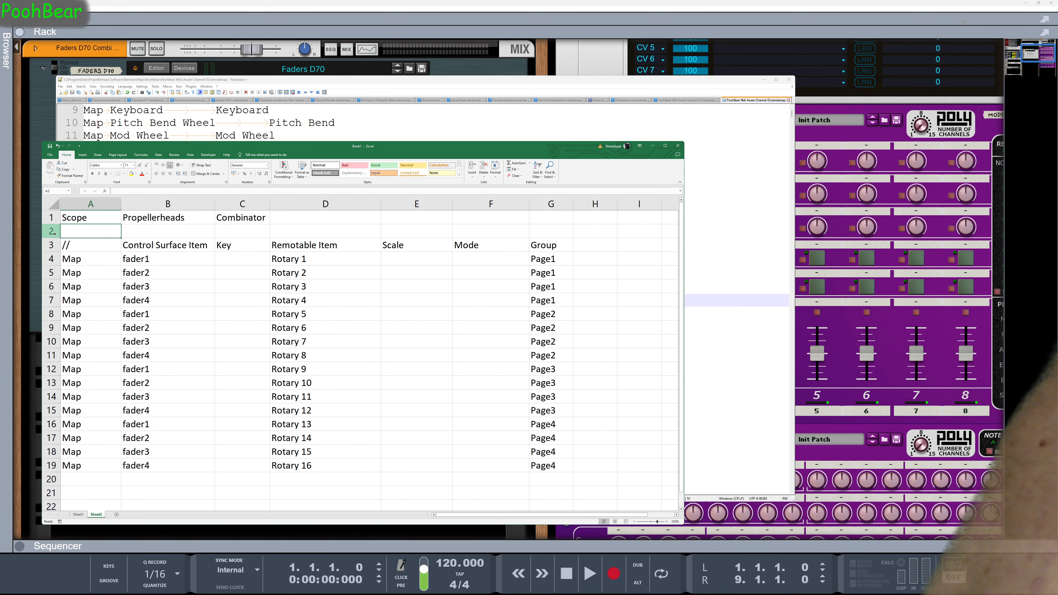
type("Define")
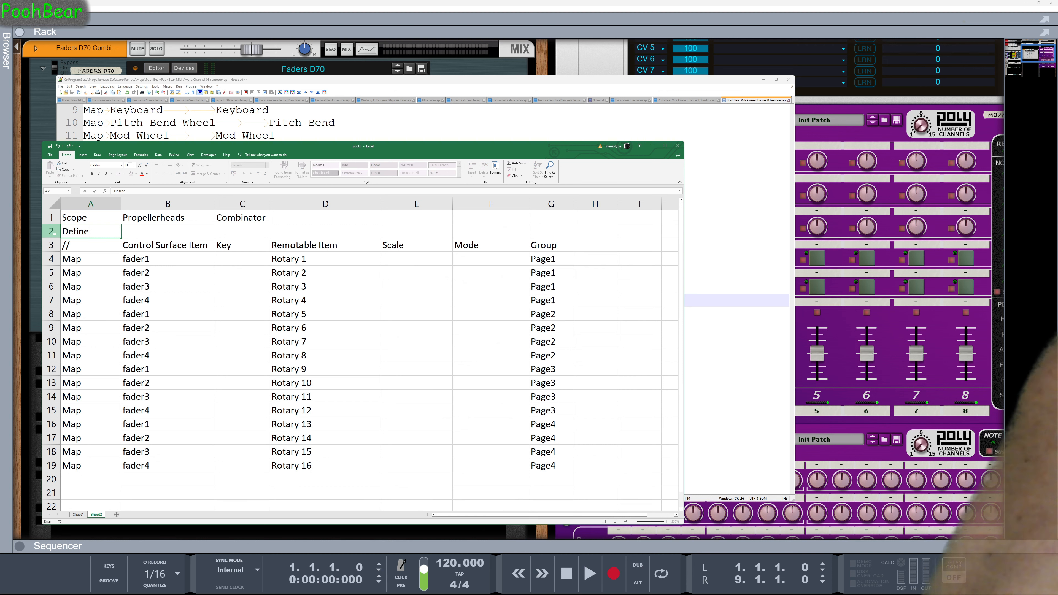
type(" Gr")
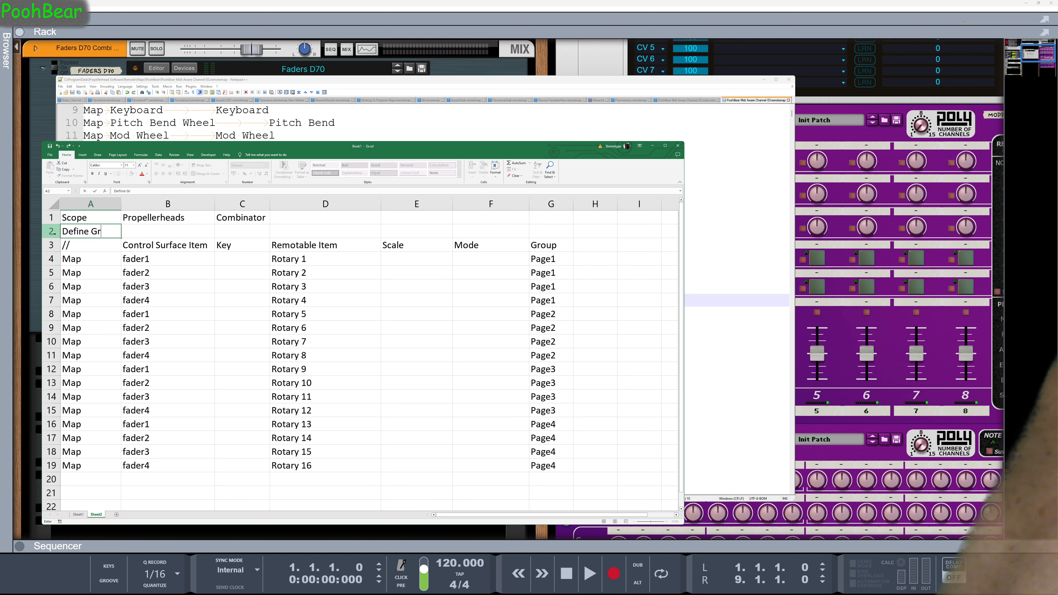
type("oup")
key("Tab")
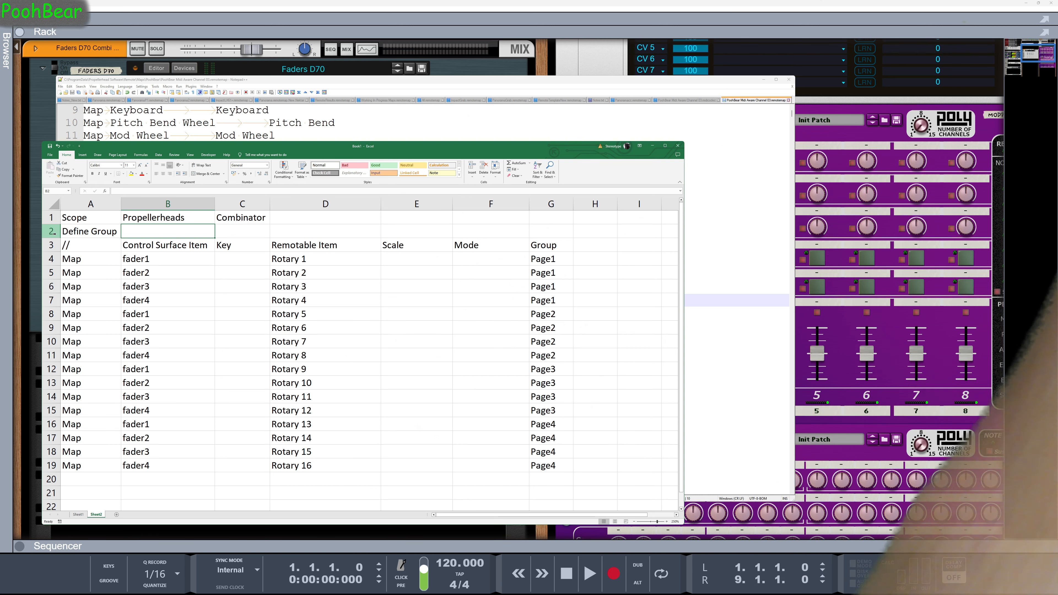
Enter fred in B2 and Page1, Page2 and Page3 in C2, D2 and E2 of the Define Group row
type("fred")
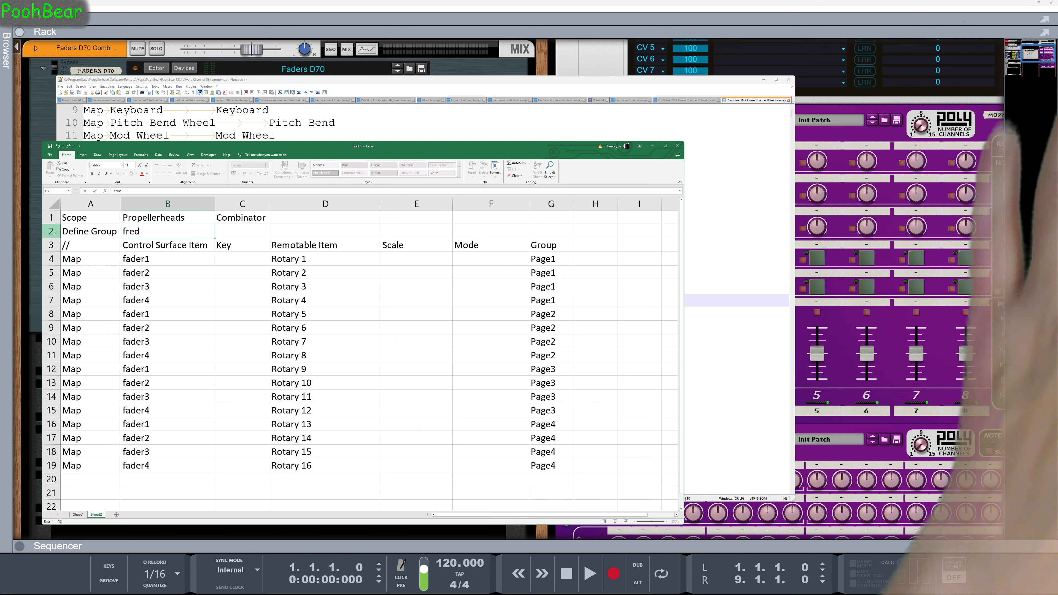
key("Tab")
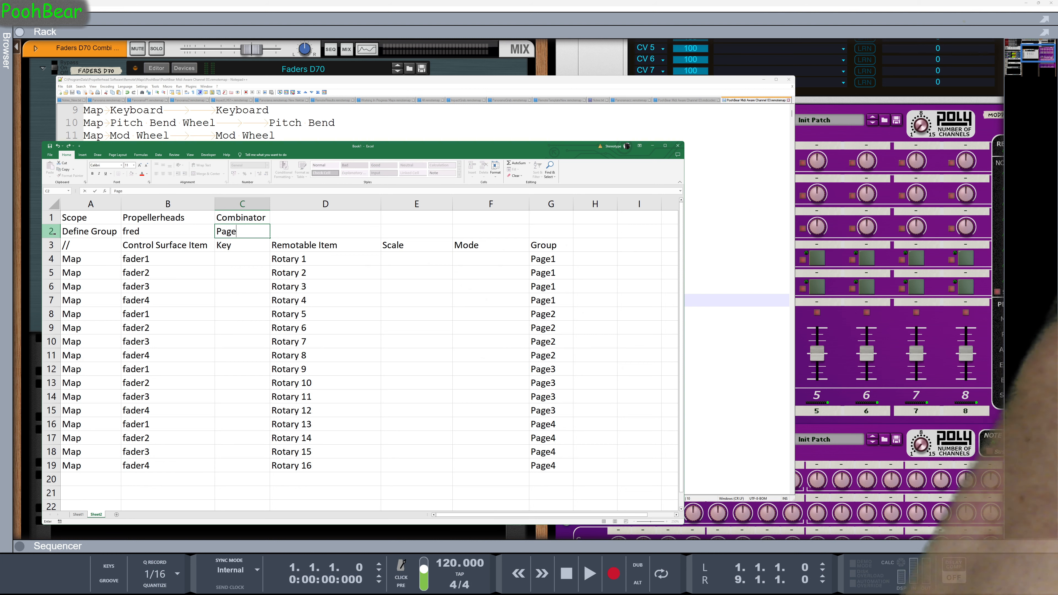
key("Tab")
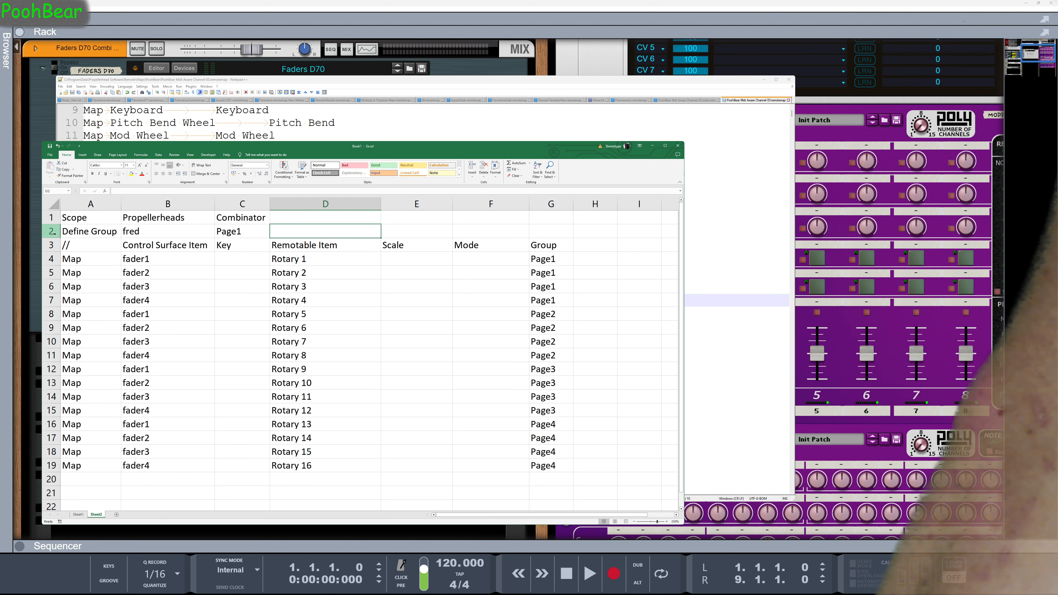
key("Tab")
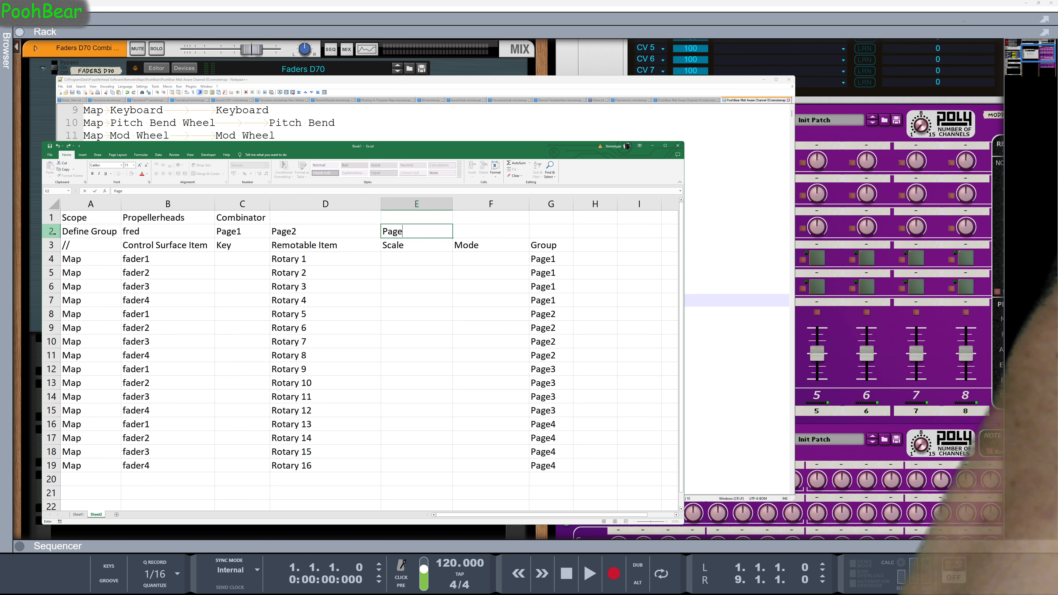
key("Left")
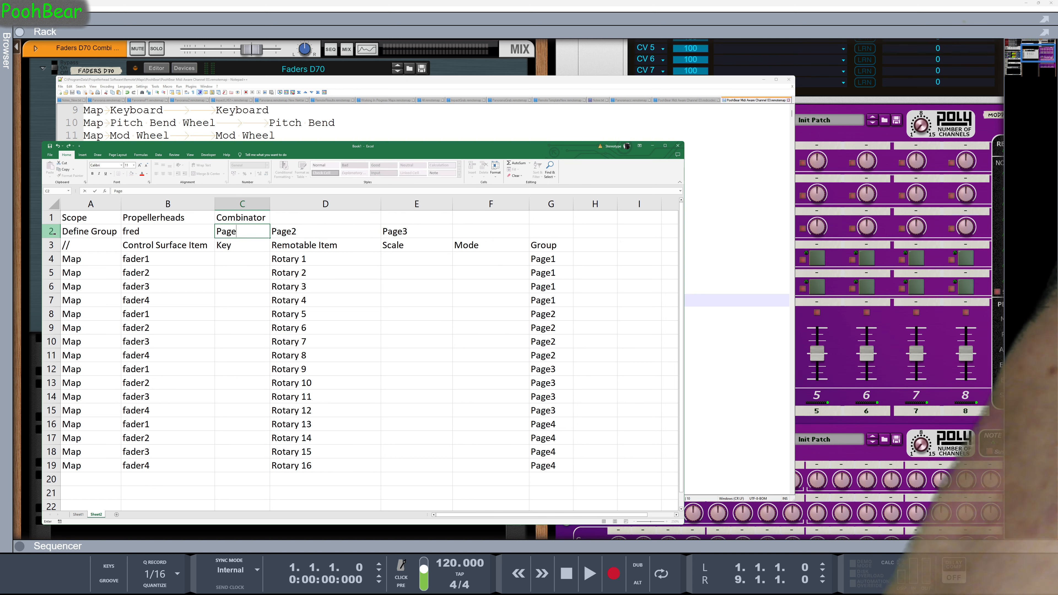
Change C2 to Page4 and enter Page1 in F2 of the Define Group row
key("Tab")
key("Tab")
key("Tab")
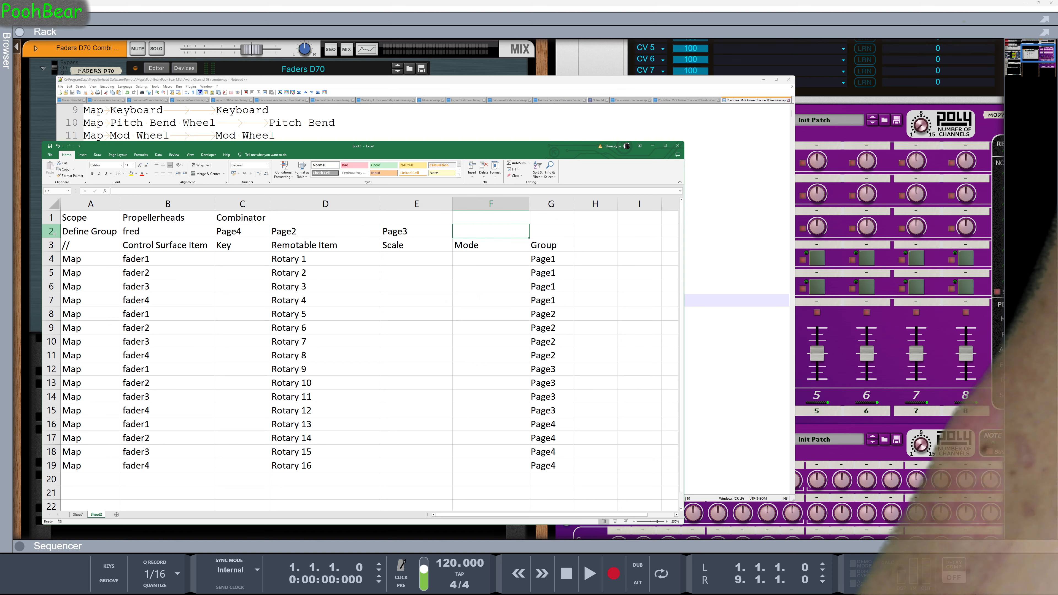
type("Page")
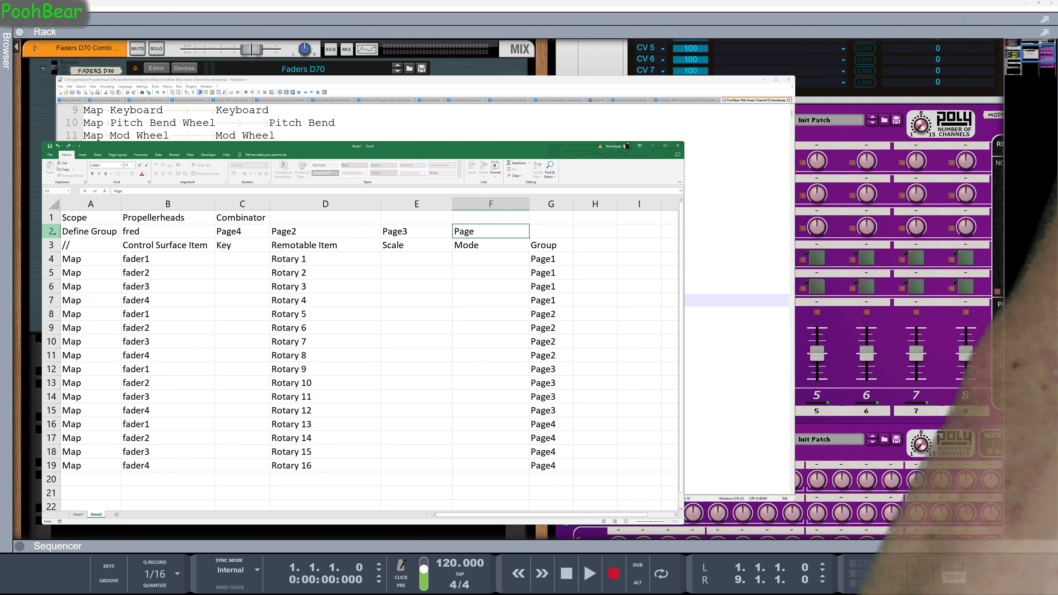
type("1")
key("Return")
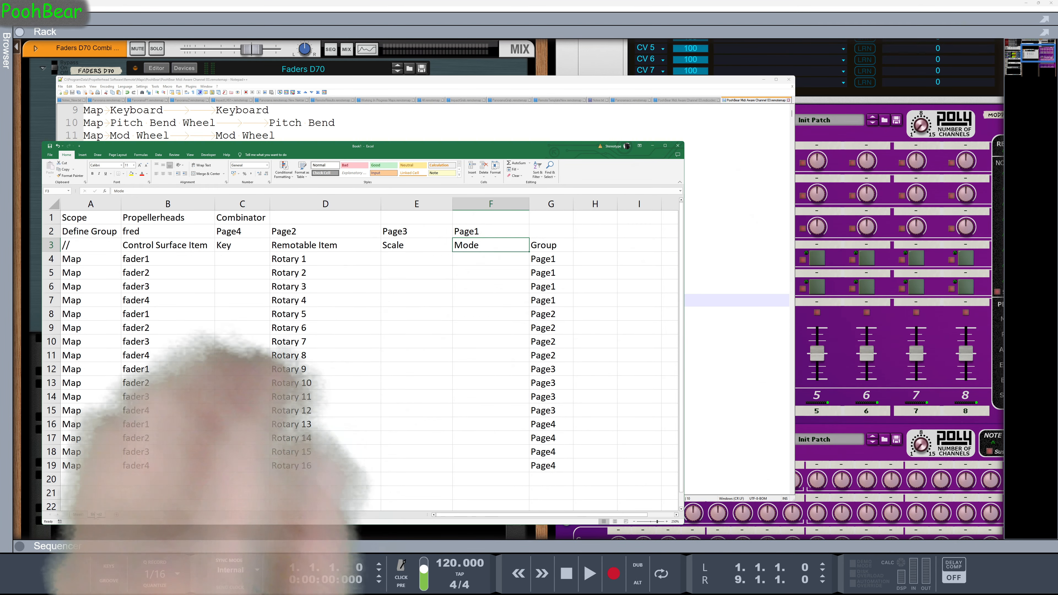
Replace the group name in B2 with Keyboard Shortcut Variations and fit column B to its contents
left_click(146, 230)
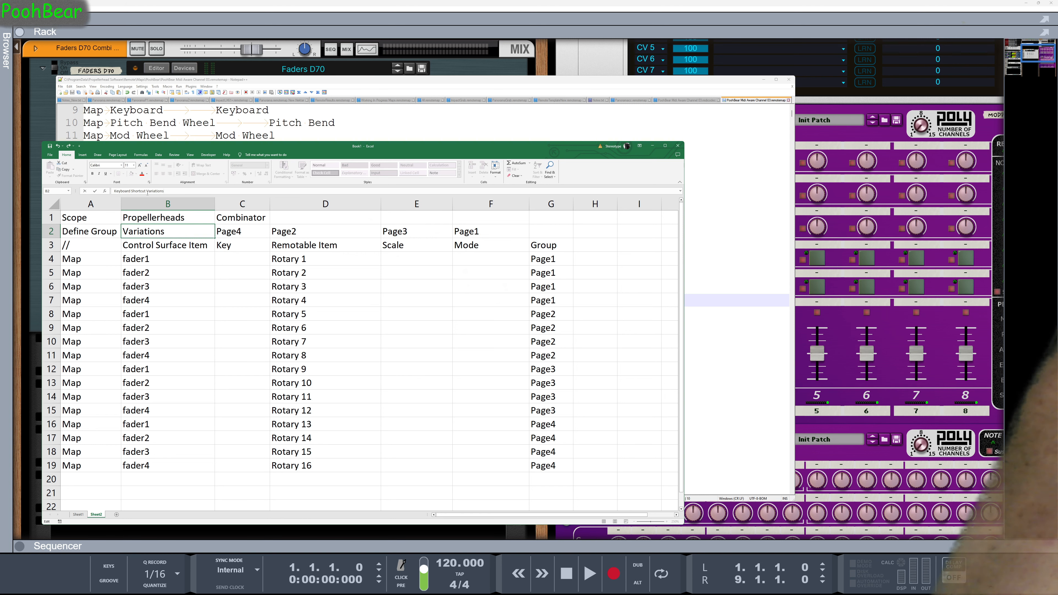
key("Up")
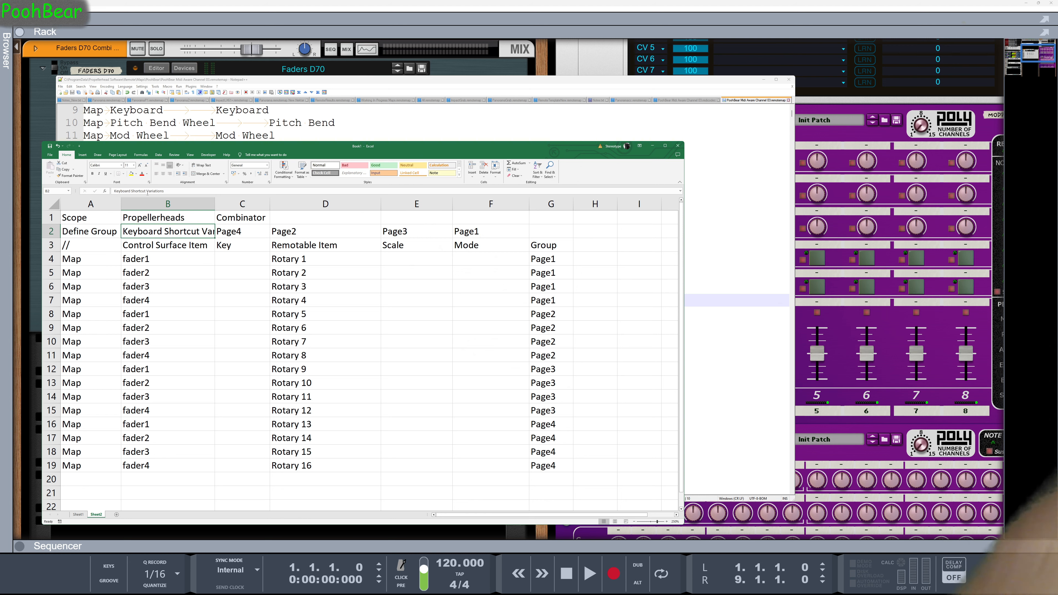
double_click(214, 203)
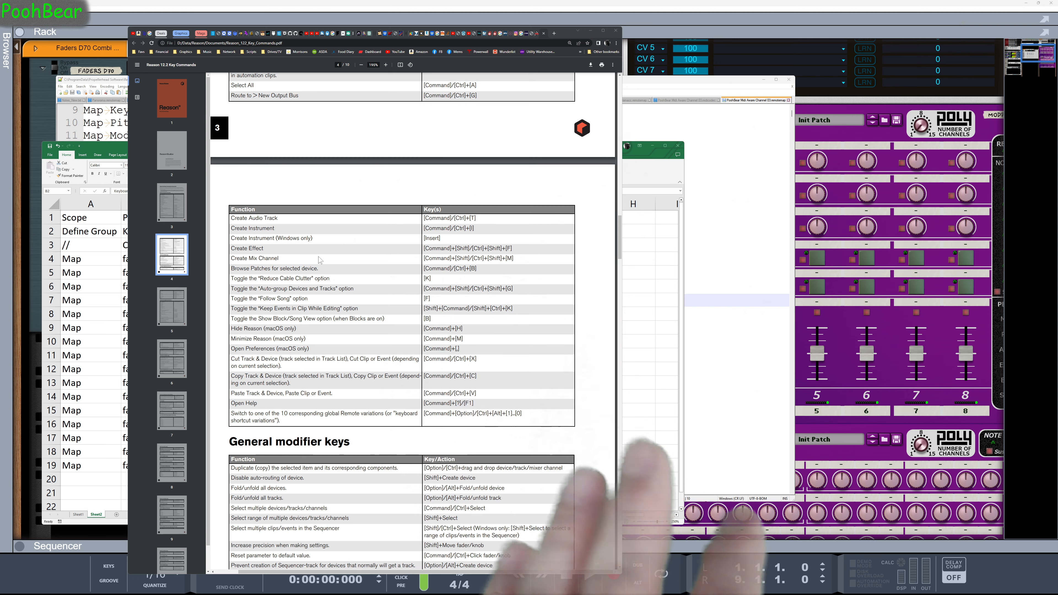
Copy the mapping table A1:G19 and paste it into the PoohBear remotemap file in Notepad++, below theRiser scope
left_click(120, 142)
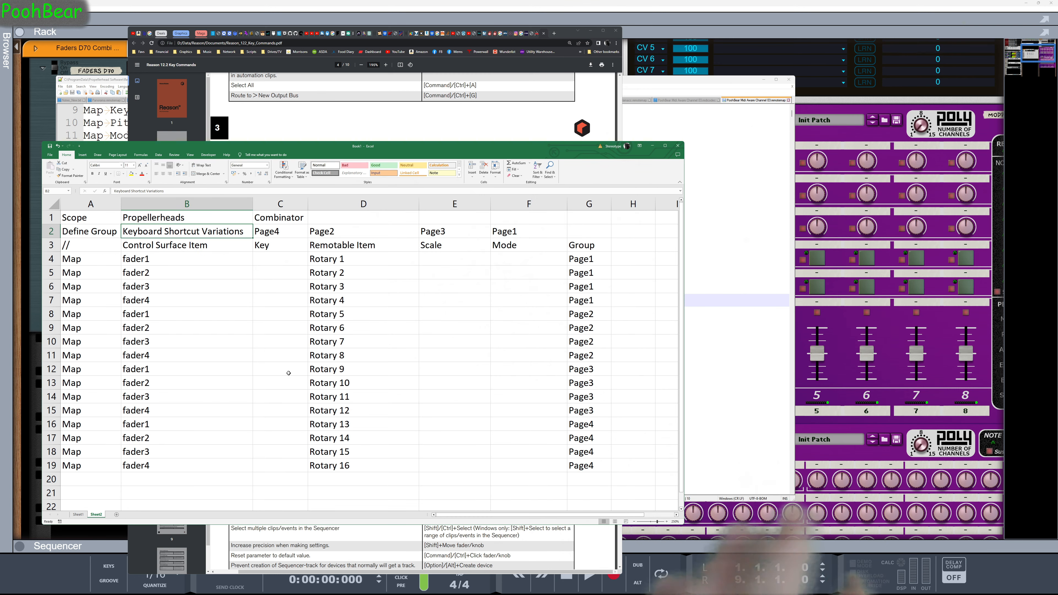
left_click_drag(587, 465, 88, 218)
key("ctrl+c")
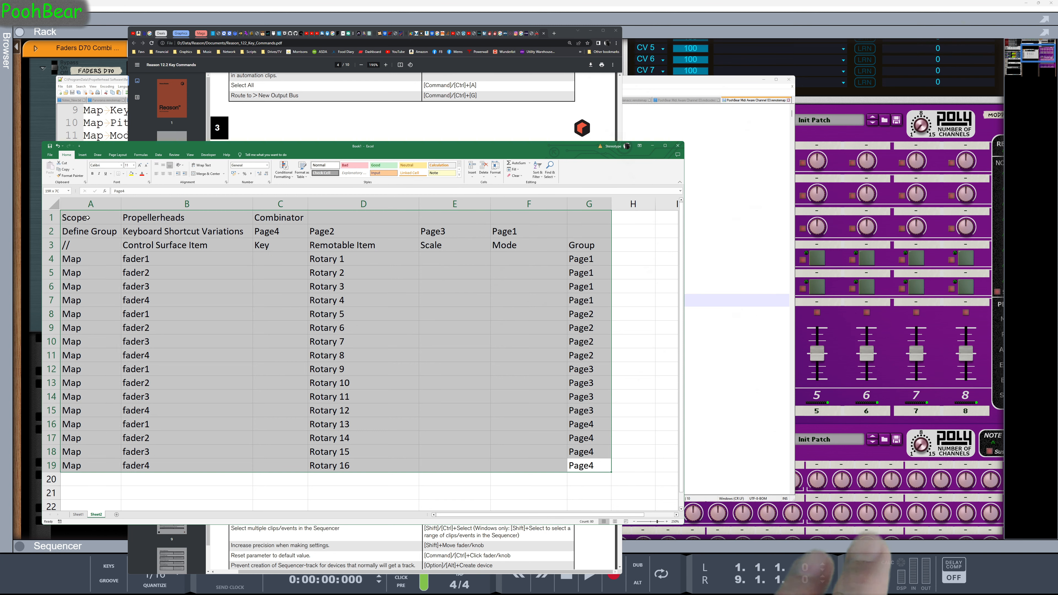
right_click(101, 270)
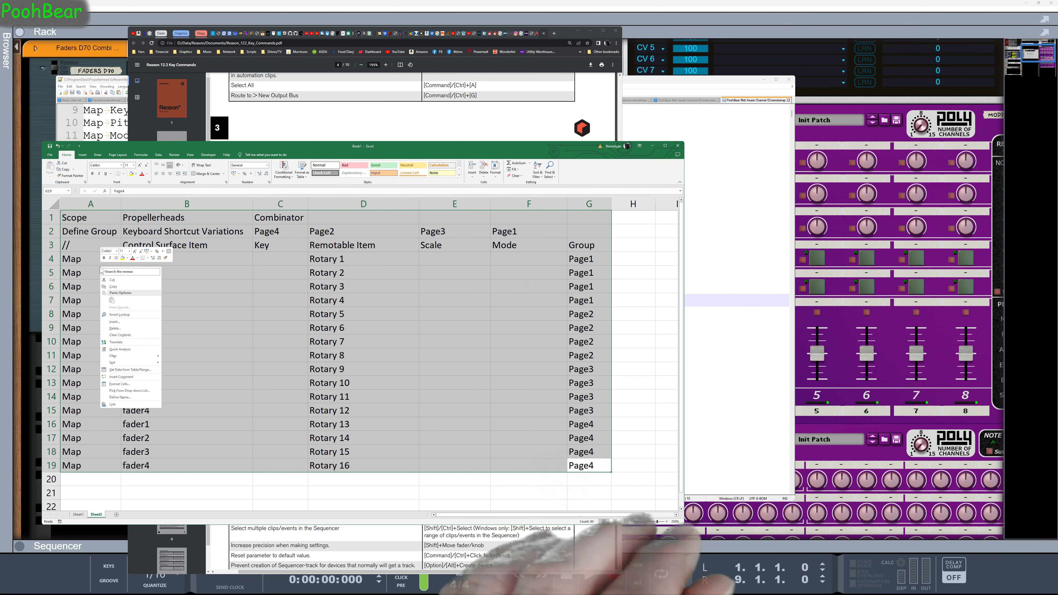
left_click(113, 287)
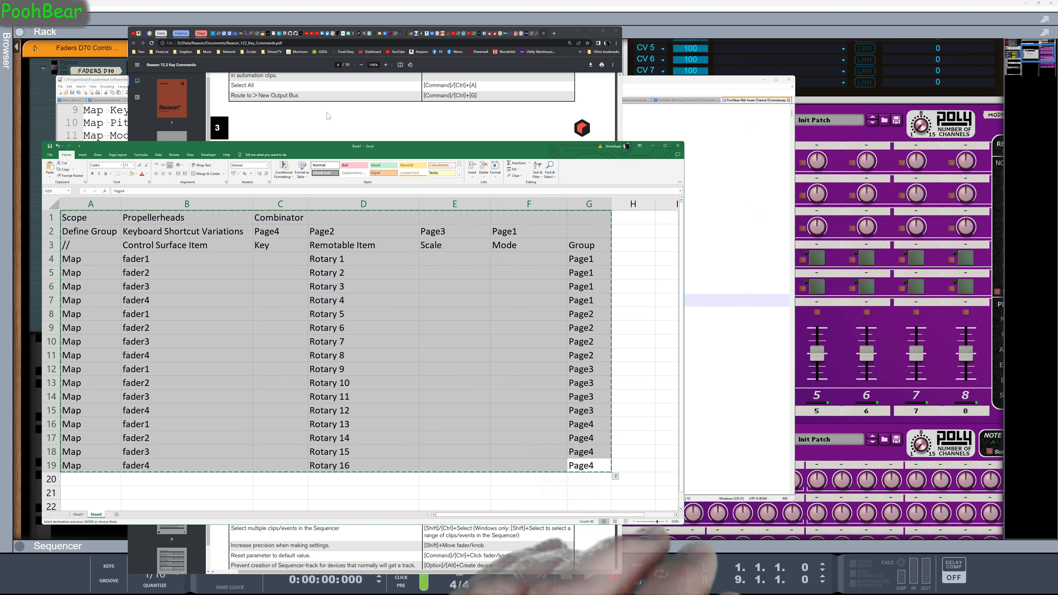
left_click(761, 101)
key("ctrl+v")
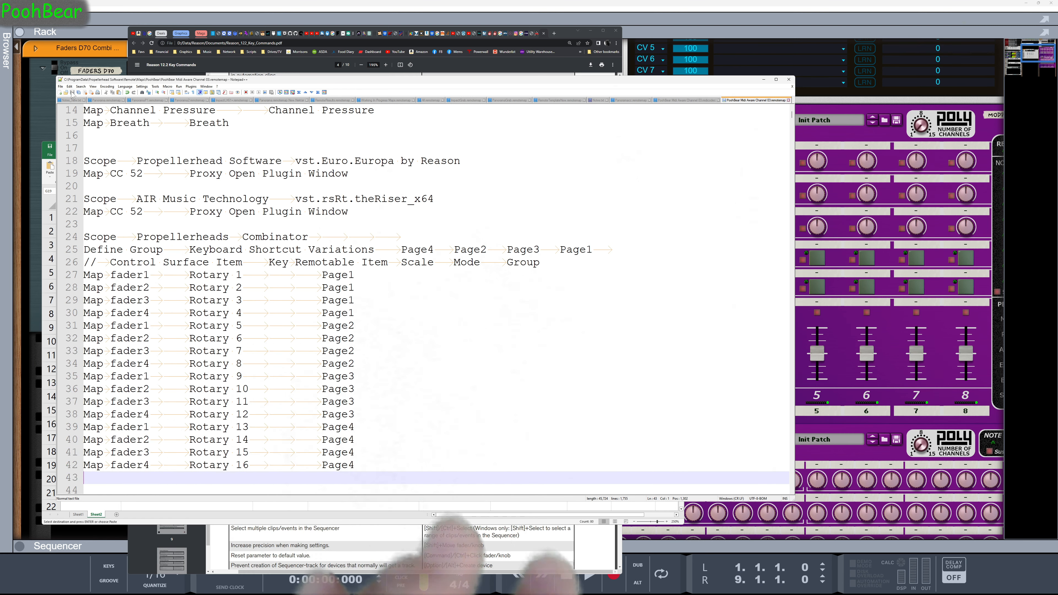
In Reason's MIDI preferences, turn Use with Reason off and on for the edited PoohBear Midi Channel surface, and select the Faders D70 Combinator
left_click(14, 9)
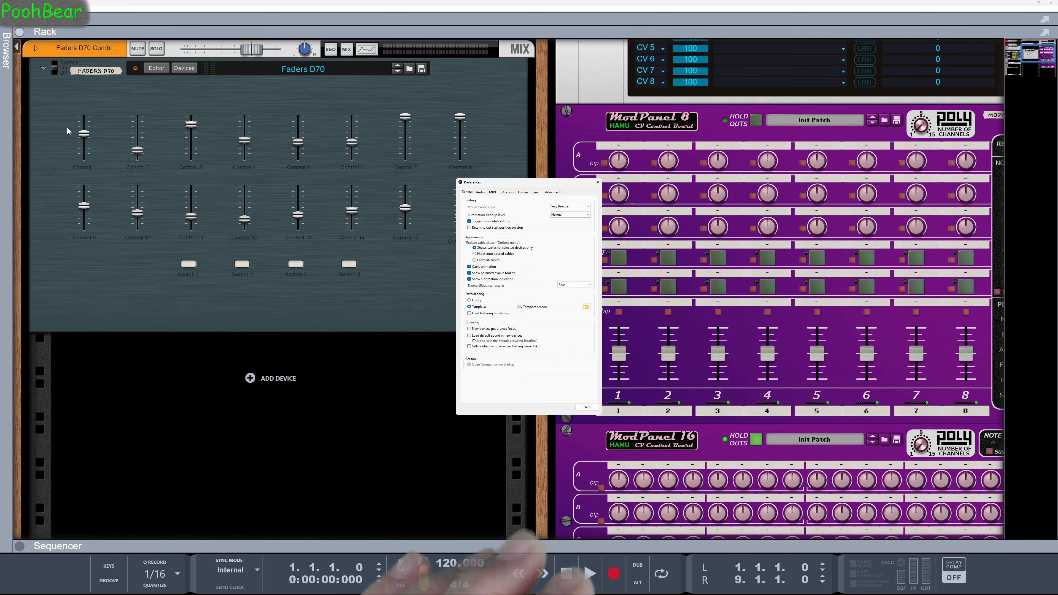
left_click(493, 192)
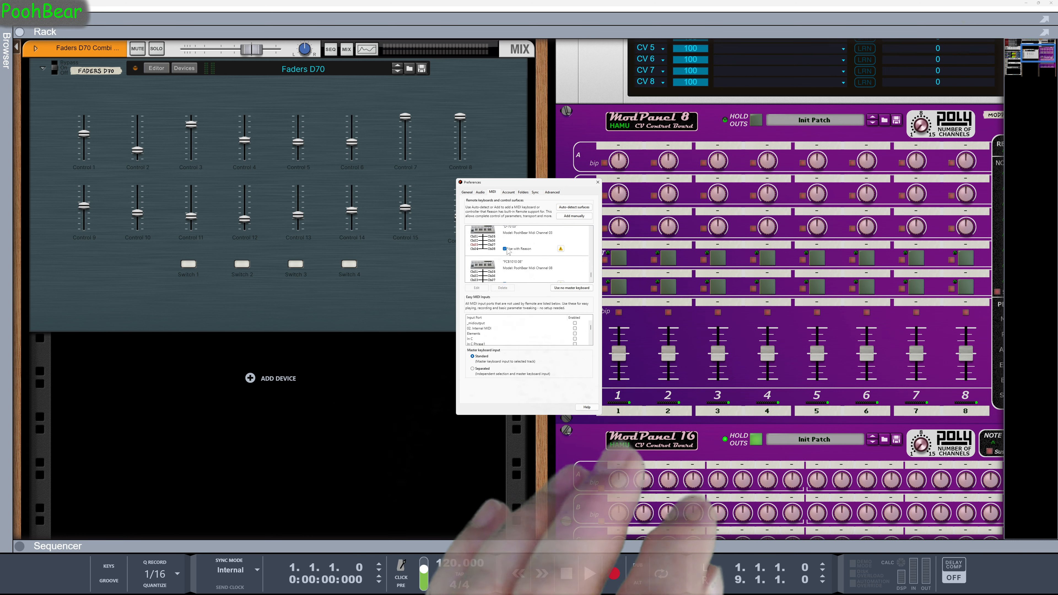
left_click(505, 250)
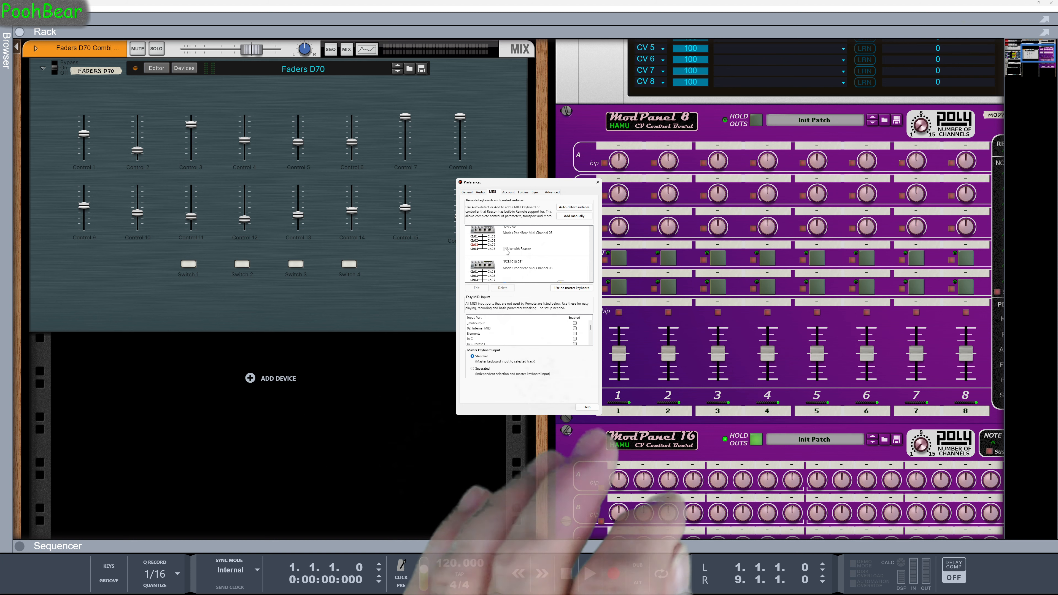
left_click(505, 249)
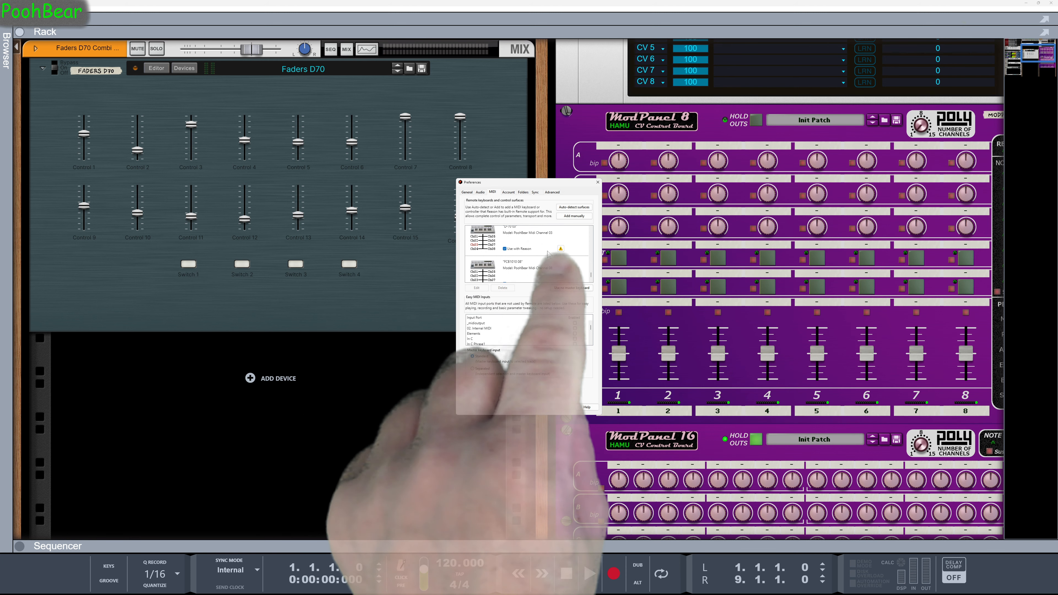
left_click_drag(519, 186, 606, 209)
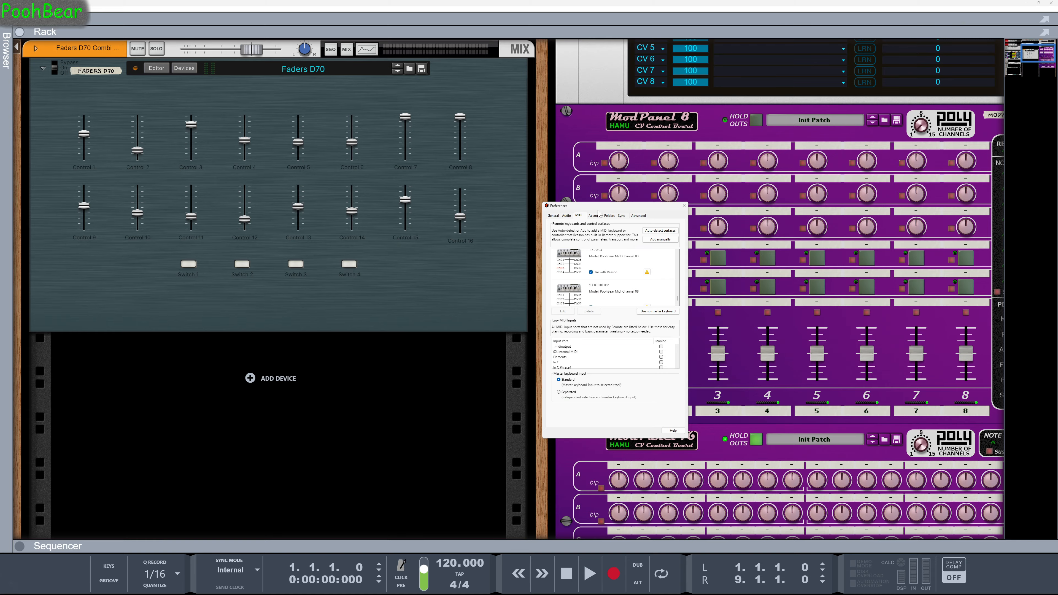
left_click(262, 323)
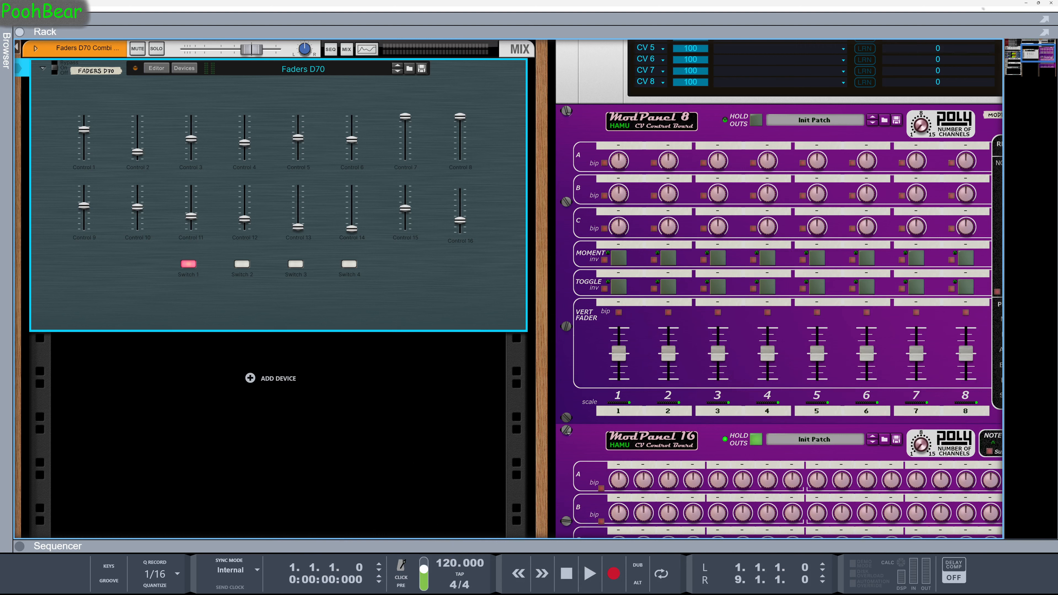
In the remotemap file in Notepad++, replace CC 12 to CC 15 with fader1 to fader4 for A 1 to A 4 in the ModPanel8 scope
key("alt+Tab")
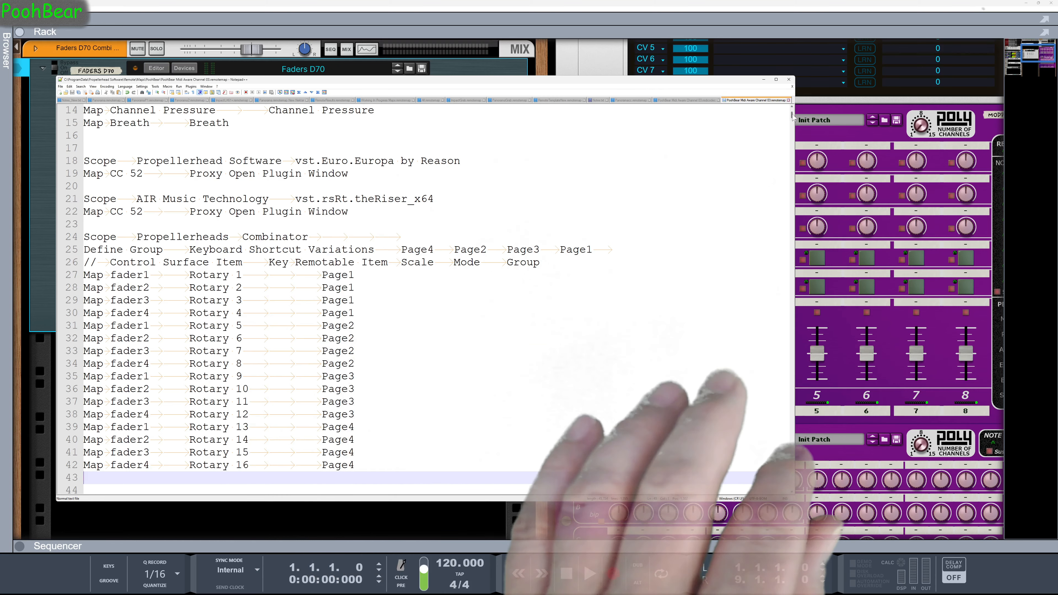
left_click_drag(794, 117, 799, 495)
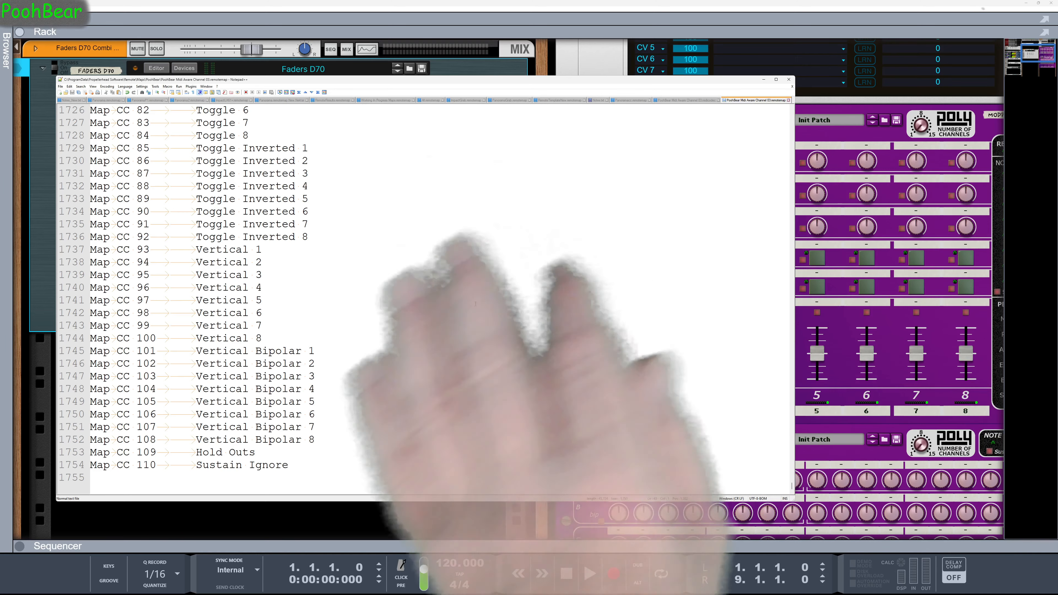
scroll(255, 286, "up", 20)
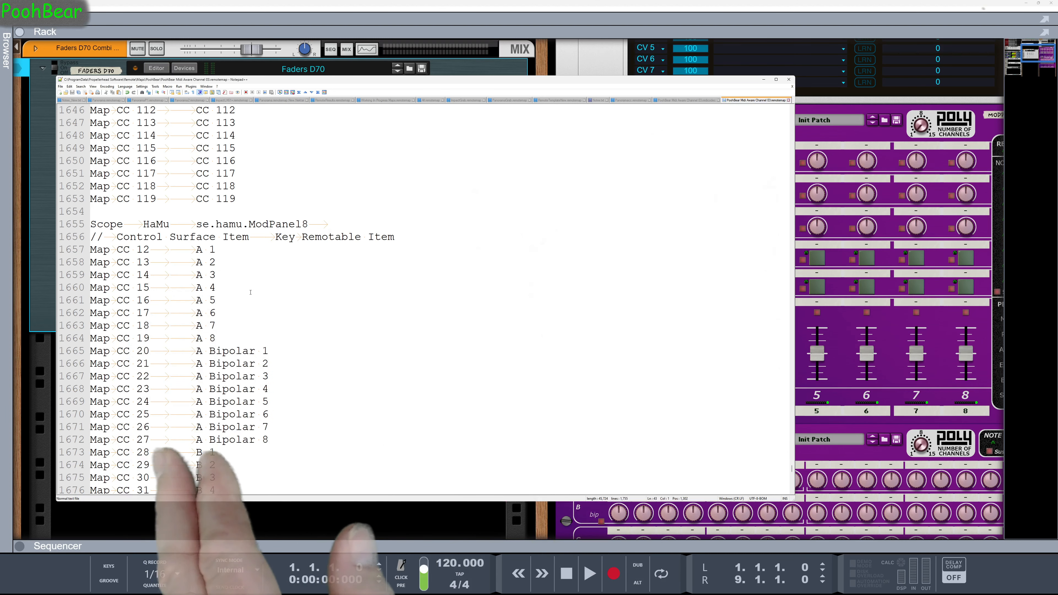
scroll(267, 273, "down", 3)
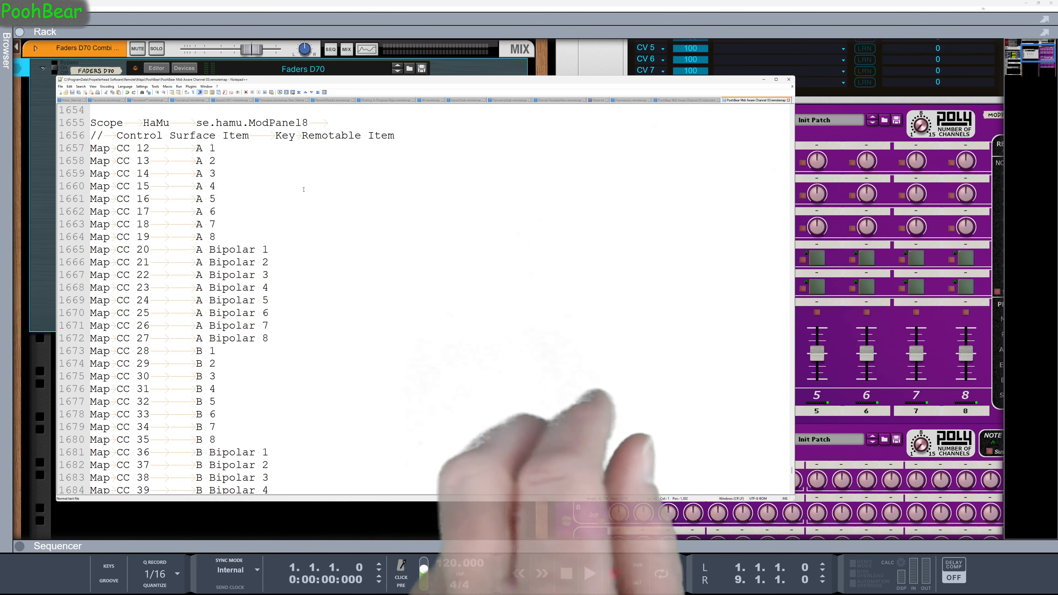
left_click_drag(149, 148, 119, 147)
type("fader1")
key("Down")
key("ctrl+shift+Left")
key("ctrl+shift+Left")
type("fader2")
key("Down")
key("ctrl+shift+Left")
key("ctrl+shift+Left")
type("fader3")
Add the group page1 to the fader1 to fader4 mappings of A 1 to A 4
key("Down")
Replace CC 28 to CC 31 with fader1 to fader4 for B 1 to B 4 in the ModPanel8 scope
key("ctrl+shift+Left")
key("ctrl+shift+Left")
type("fader4")
key("Up")
key("Up")
key("Up")
key("End")
key("Tab")
key("Tab")
key("Tab")
type("page1")
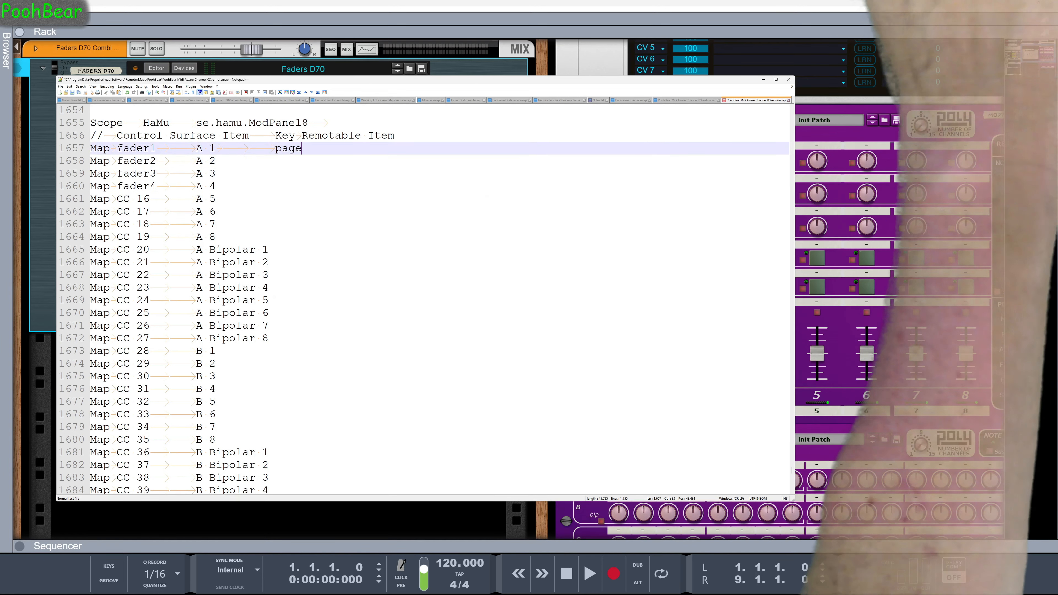
key("Down")
key("Tab")
key("Tab")
key("Tab")
type("page2")
key("Down")
key("Tab")
key("Tab")
key("Tab")
type("page1")
key("Up")
key("BackSpace")
key("Down")
key("Down")
key("Down")
key("Down")
key("Down")
key("Down")
key("Down")
key("Down")
key("Down")
key("Down")
key("Down")
key("Down")
key("Down")
key("Left")
key("Left")
key("Left")
key("Left")
key("Left")
key("ctrl+shift+Left")
key("ctrl+shift+Left")
type("fader1")
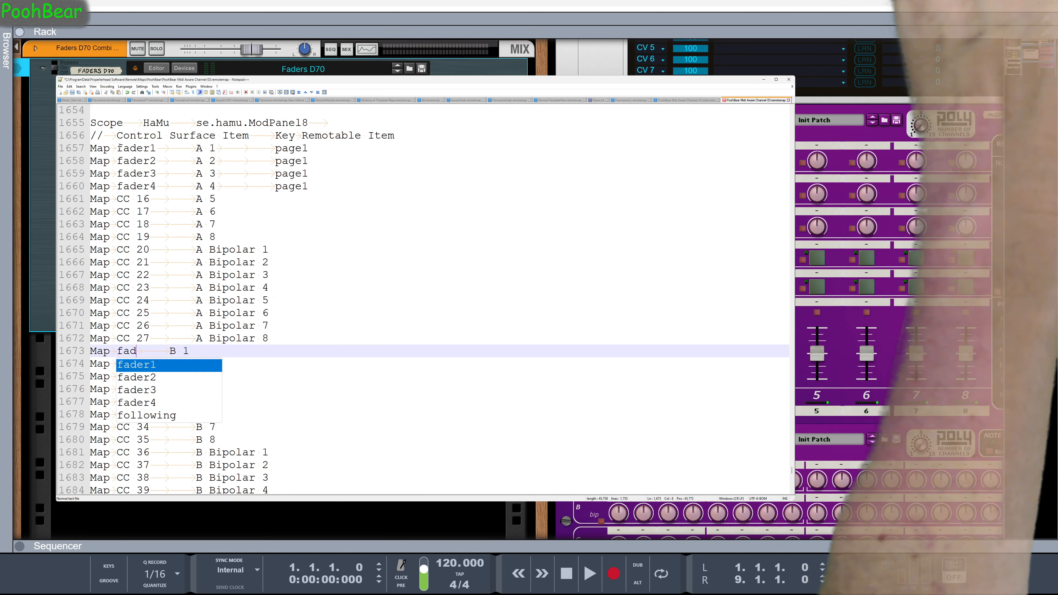
key("Down")
key("ctrl+shift+Left")
key("ctrl+shift+Left")
type("fader2")
key("Down")
key("shift+Down")
key("shift+Up")
key("ctrl+shift+Left")
key("ctrl+shift+Left")
type("fader3")
key("Down")
key("ctrl+shift+Left")
key("ctrl+shift+Left")
type("fader4")
Add the group page2 to the fader1 to fader4 mappings of B 1 to B 4
key("Up")
key("Up")
key("Up")
key("End")
key("Tab")
key("Tab")
key("Tab")
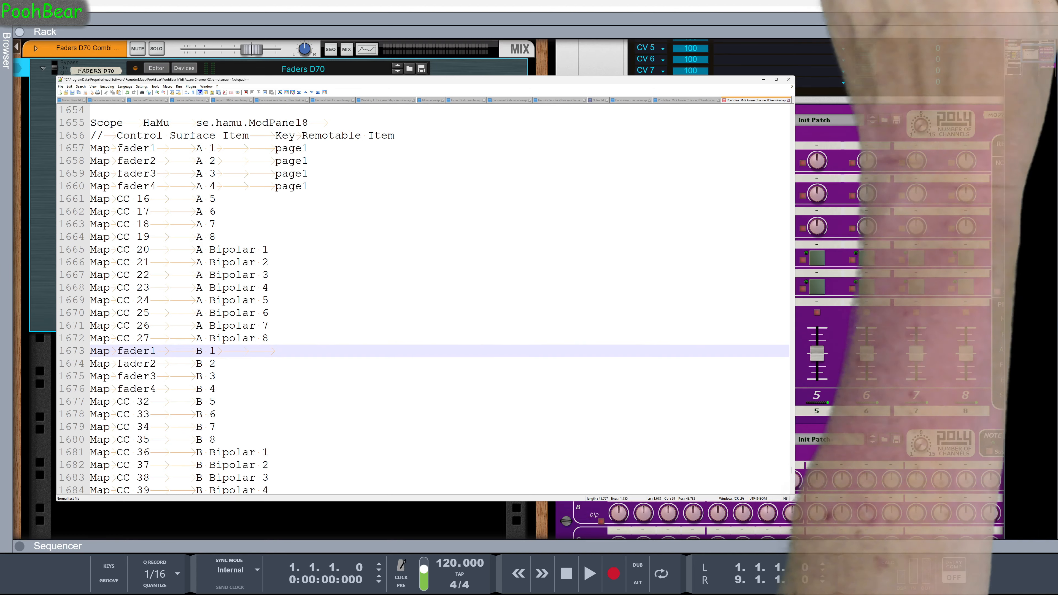
type("page2")
key("Down")
key("Tab")
key("Tab")
key("Tab")
type("page2")
key("Down")
key("Tab")
key("Tab")
key("Tab")
type("page2")
key("Down")
key("Tab")
key("Tab")
key("Tab")
type("page2")
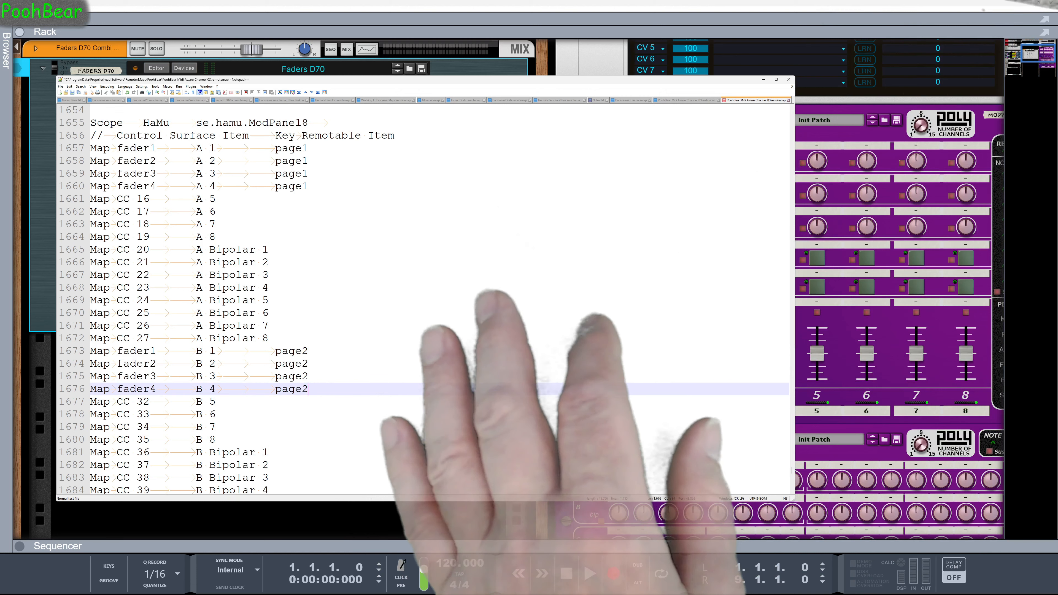
Save the remotemap file and reload its PoohBear Midi Channel surface in Reason by turning Use with Reason off and on
scroll(326, 384, "down", 9)
scroll(307, 388, "up", 12)
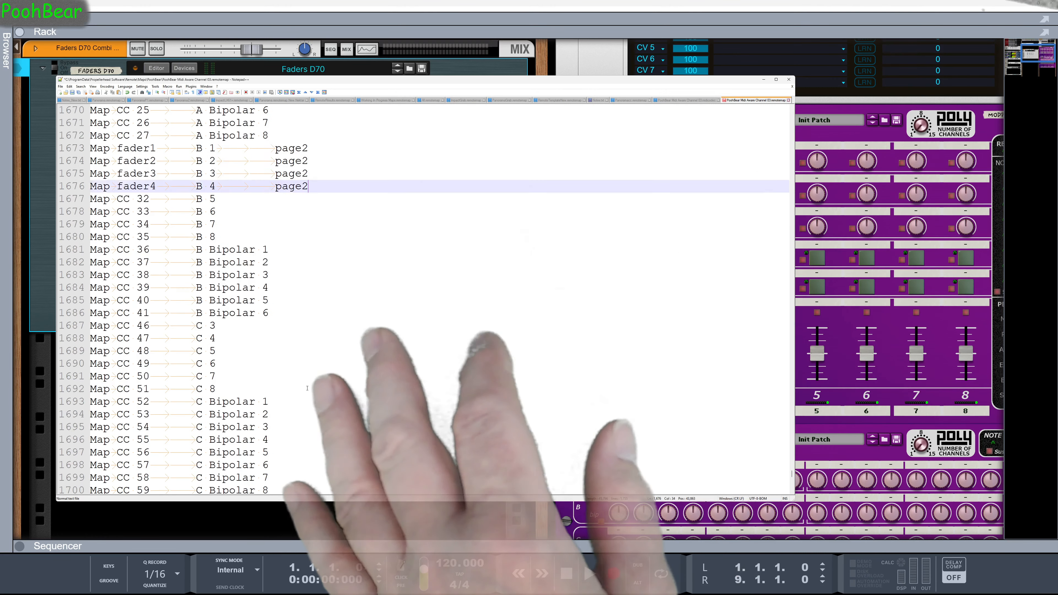
scroll(307, 388, "down", 1)
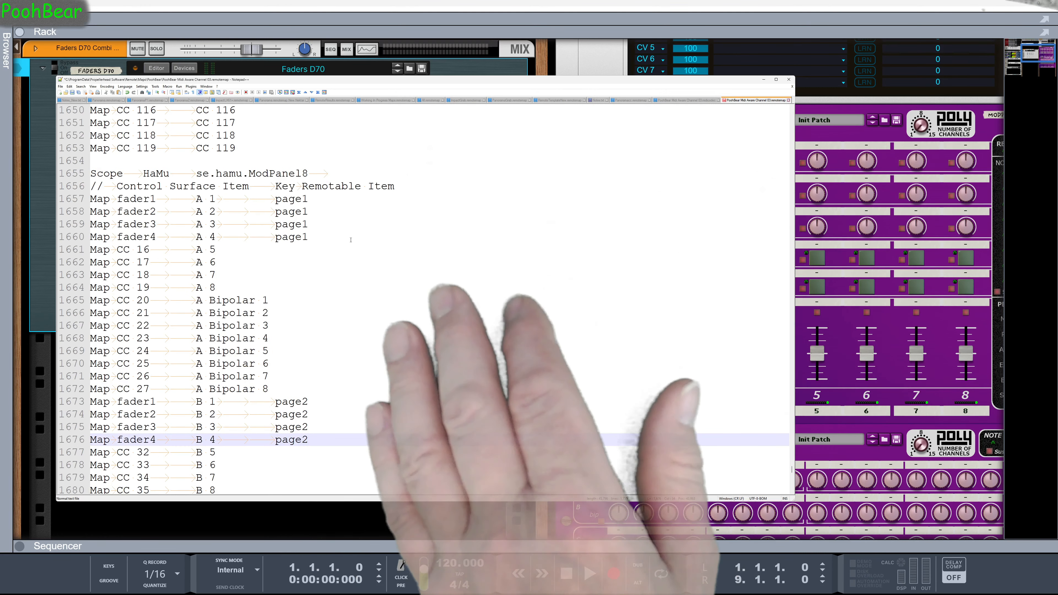
left_click(72, 94)
left_click(13, 9)
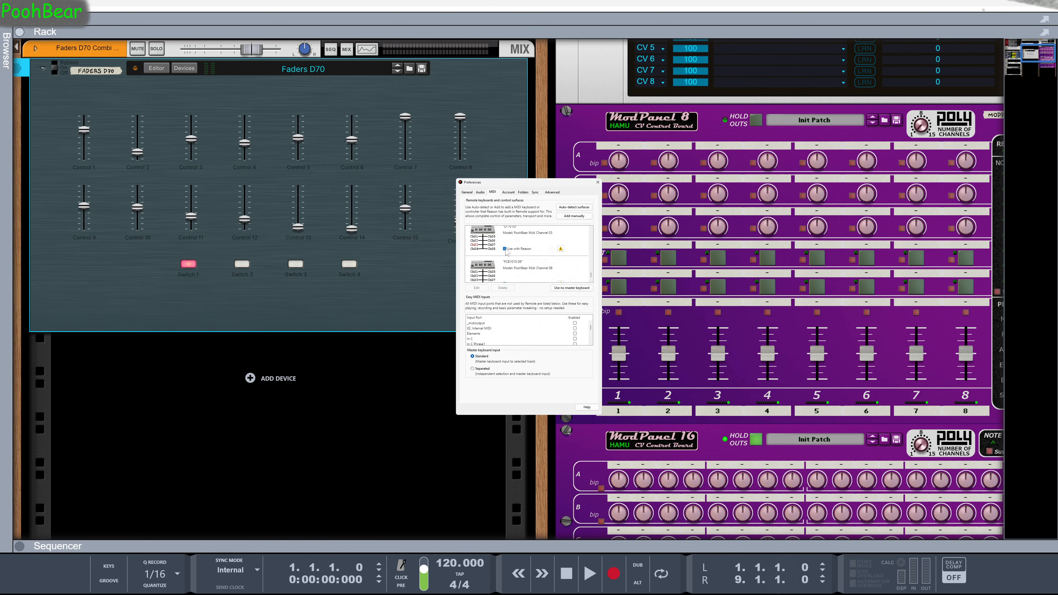
left_click(504, 249)
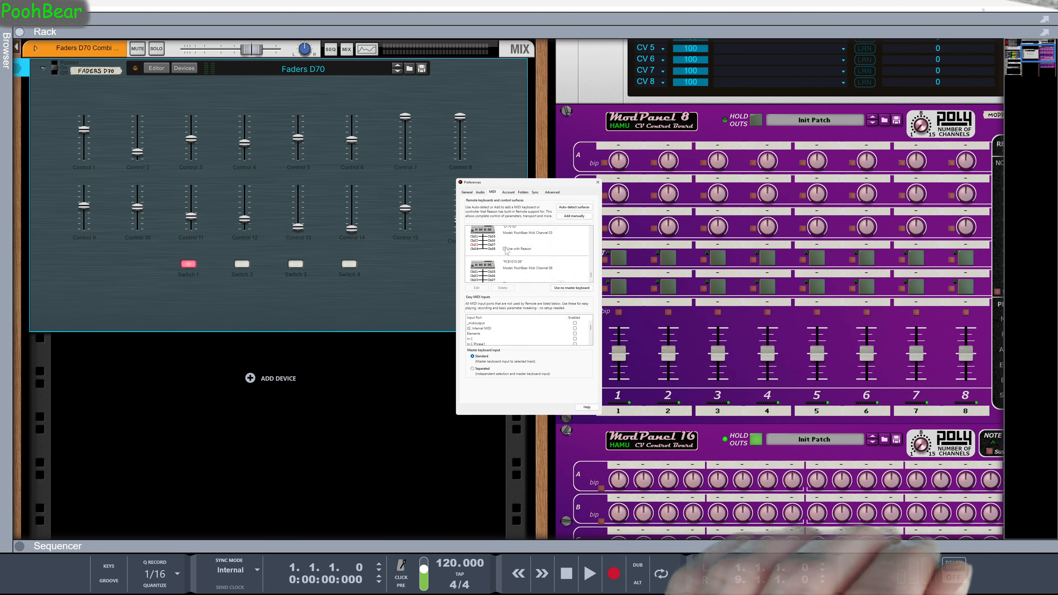
left_click(505, 250)
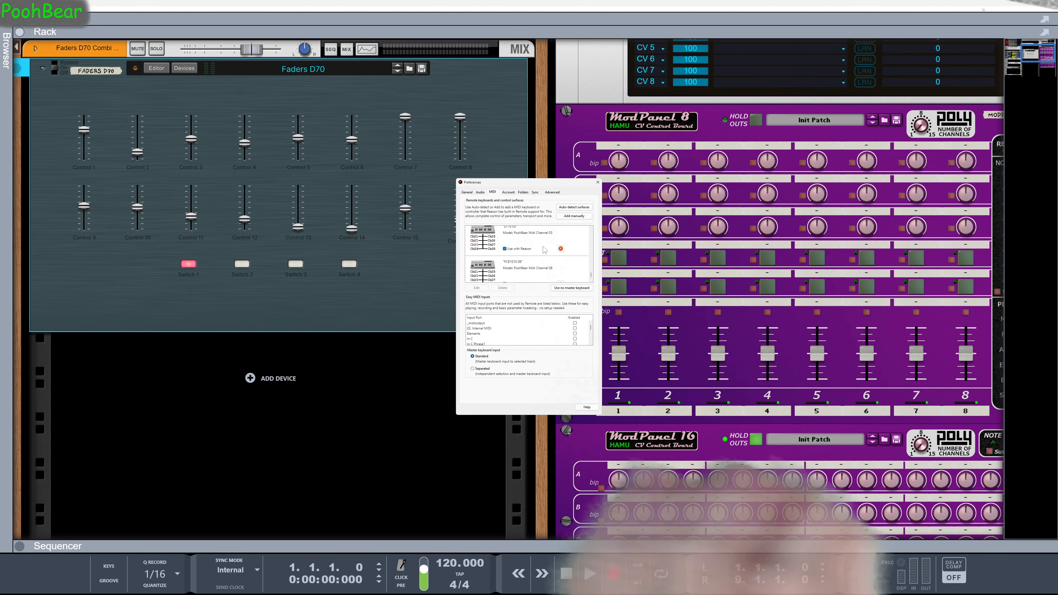
Inspect the surface error in Reason's MIDI preferences and compare it with the ModPanel8 page mappings in the remotemap file
left_click(561, 249)
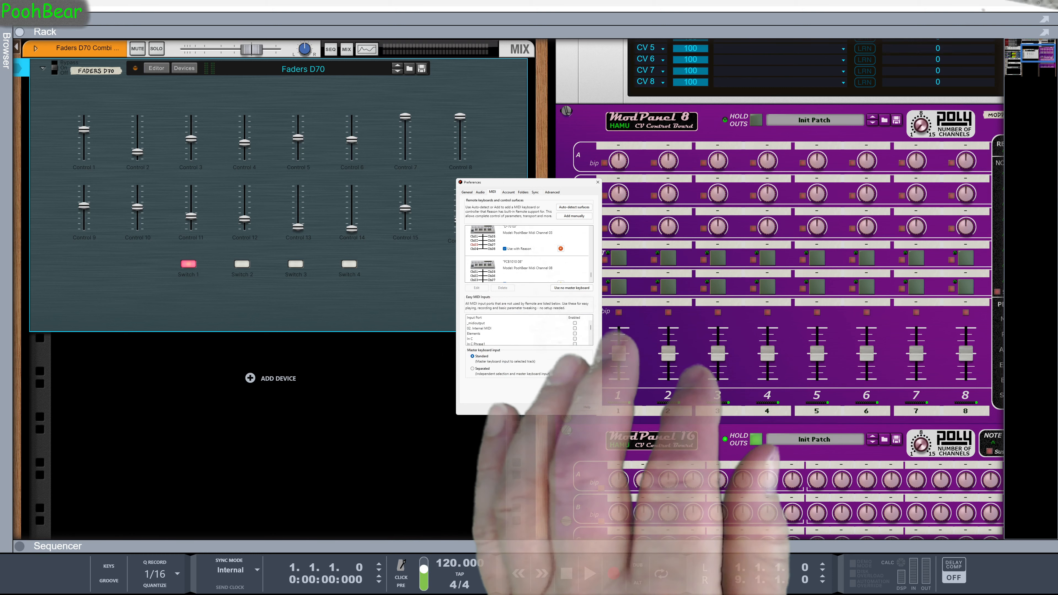
key("alt+Tab")
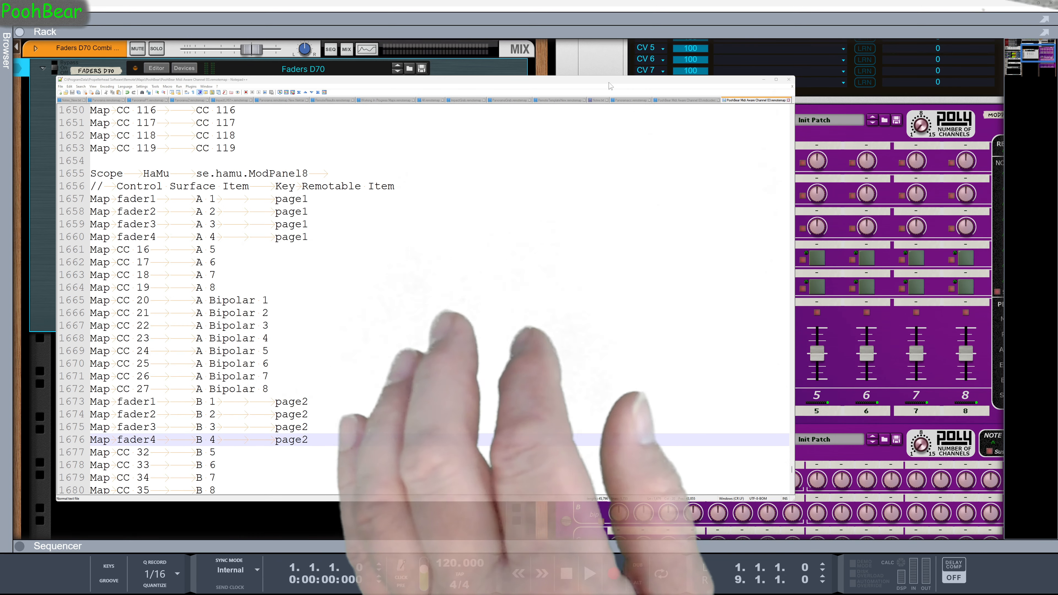
left_click_drag(608, 81, 596, 396)
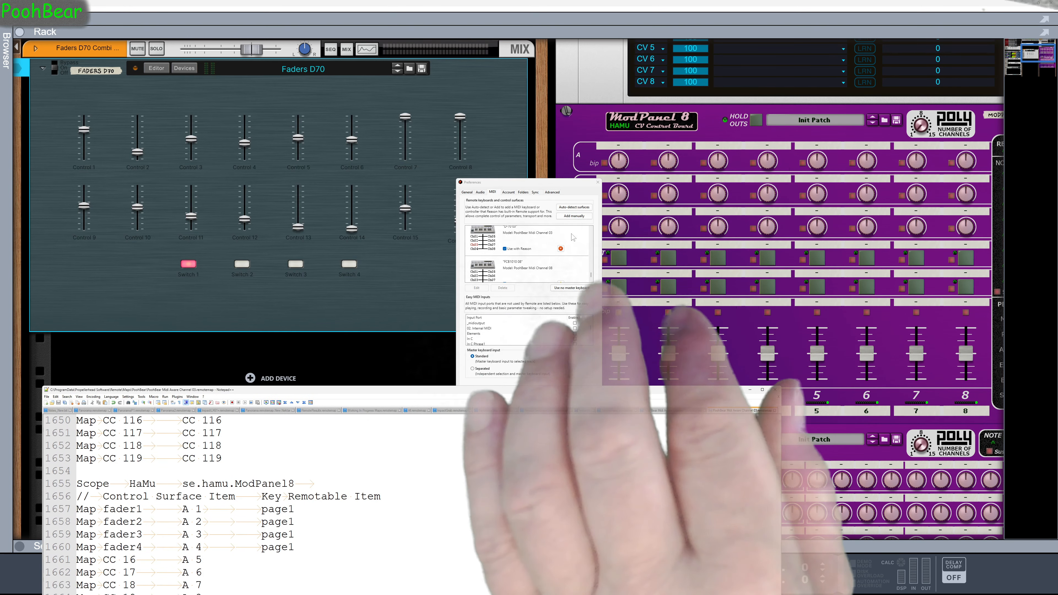
left_click(560, 249)
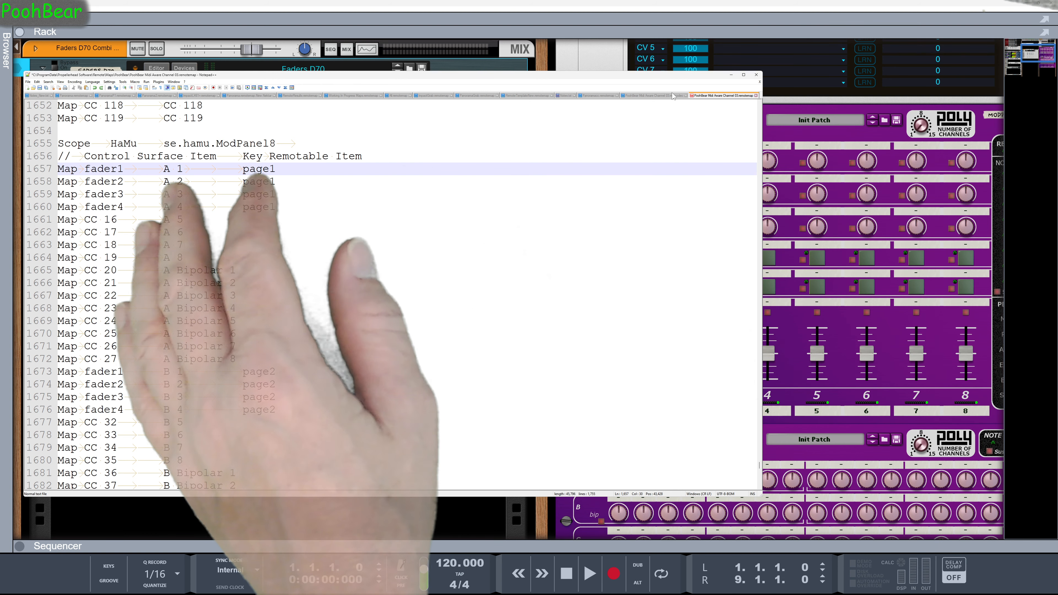
Copy the Combinator scope's Define Group line for Keyboard Shortcut Variations onto a new line directly beneath the se.hamu.ModPanel8 scope
left_click(296, 142)
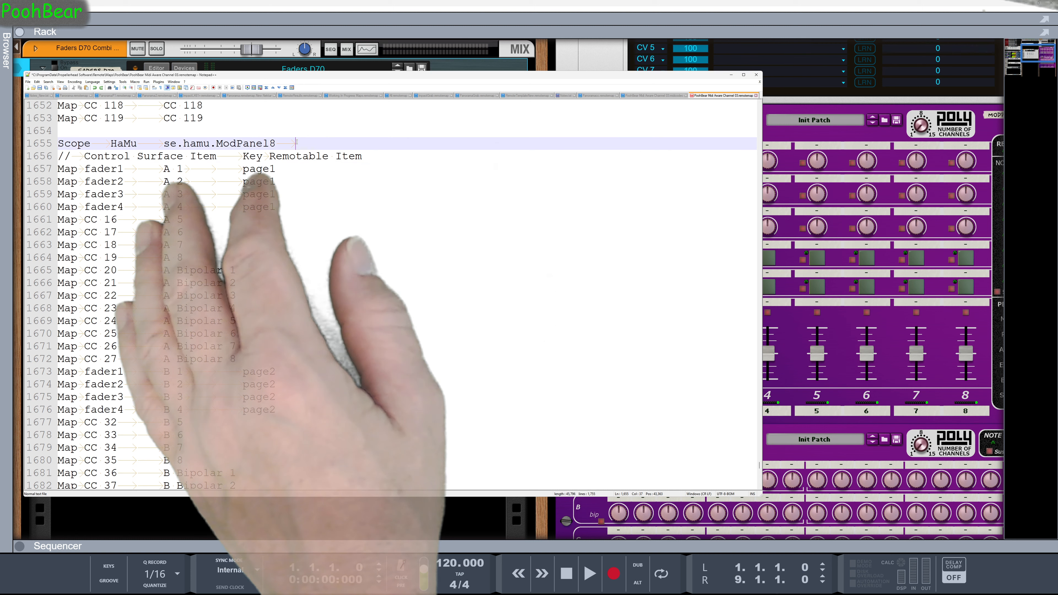
key("Return")
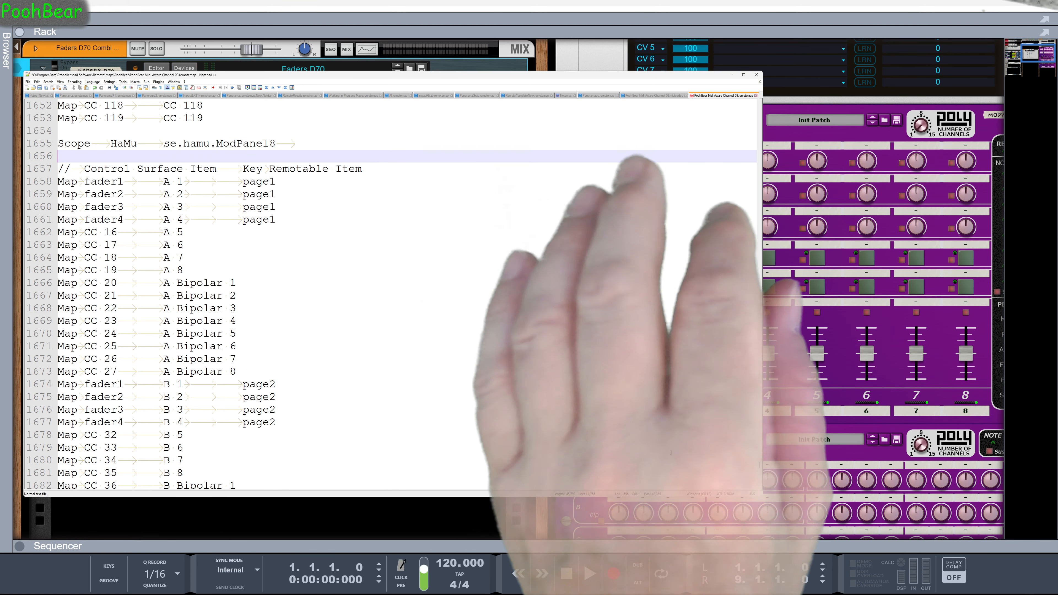
left_click_drag(760, 467, 776, 110)
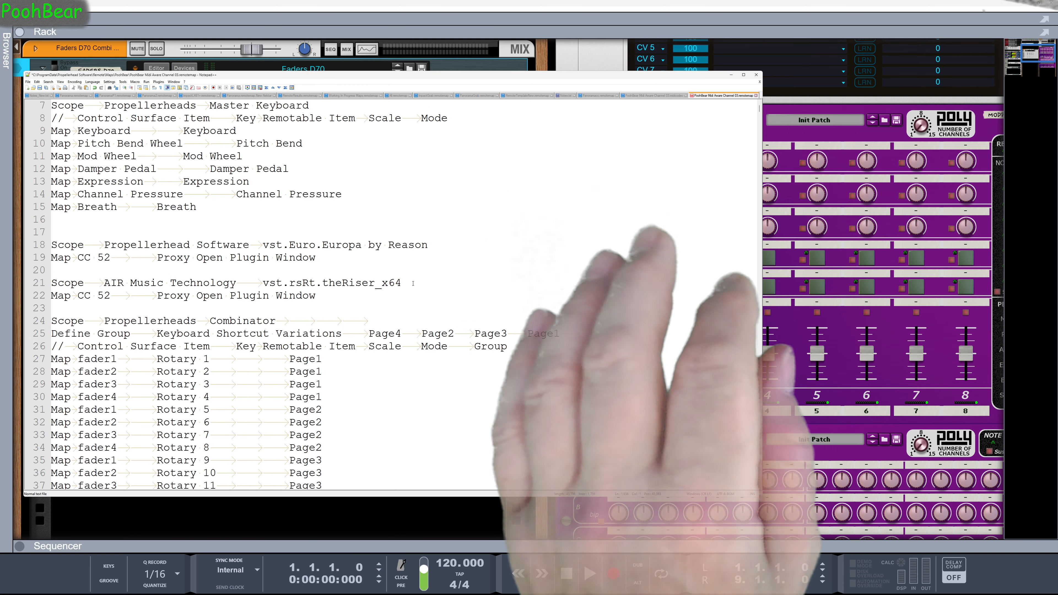
left_click(587, 335)
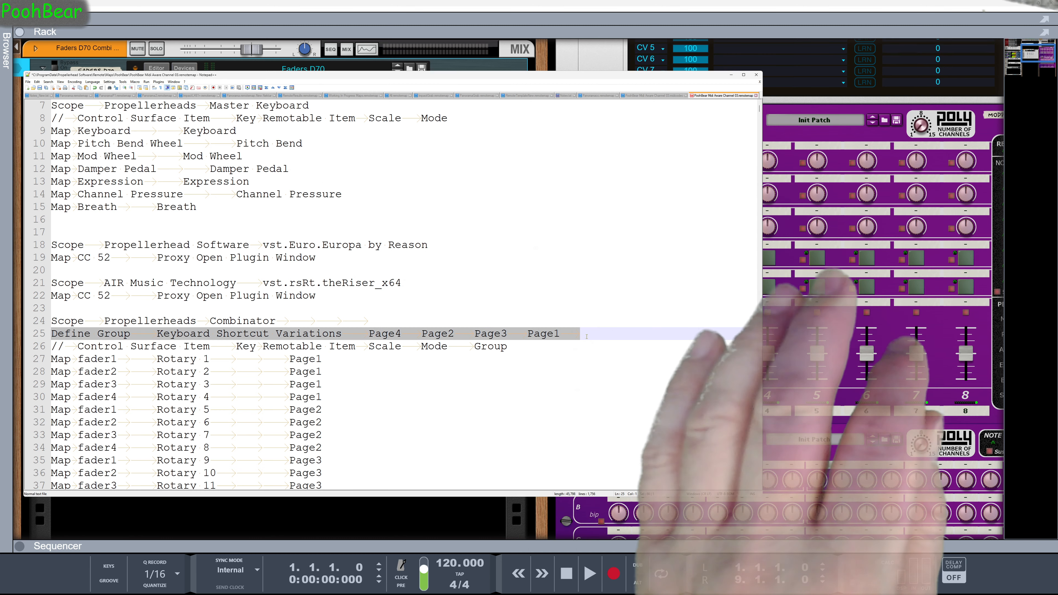
key("ctrl+End")
key("Page_Up")
key("Page_Up")
key("Page_Up")
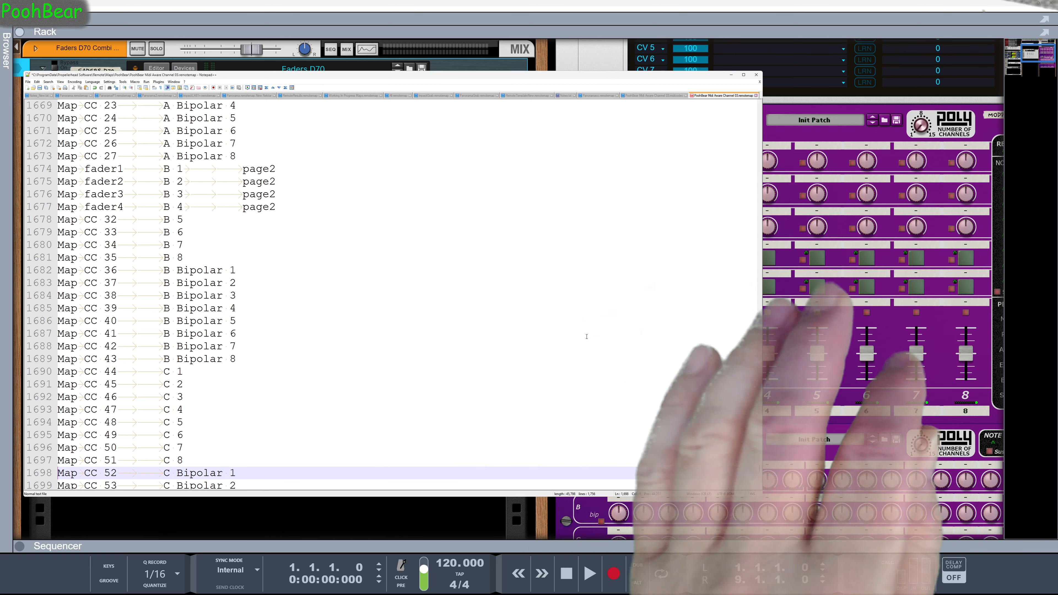
key("Up")
key("Up")
key("Up")
key("Up")
key("Up")
key("Up")
key("Up")
key("Up")
key("Up")
key("Up")
key("Up")
key("Up")
key("Up")
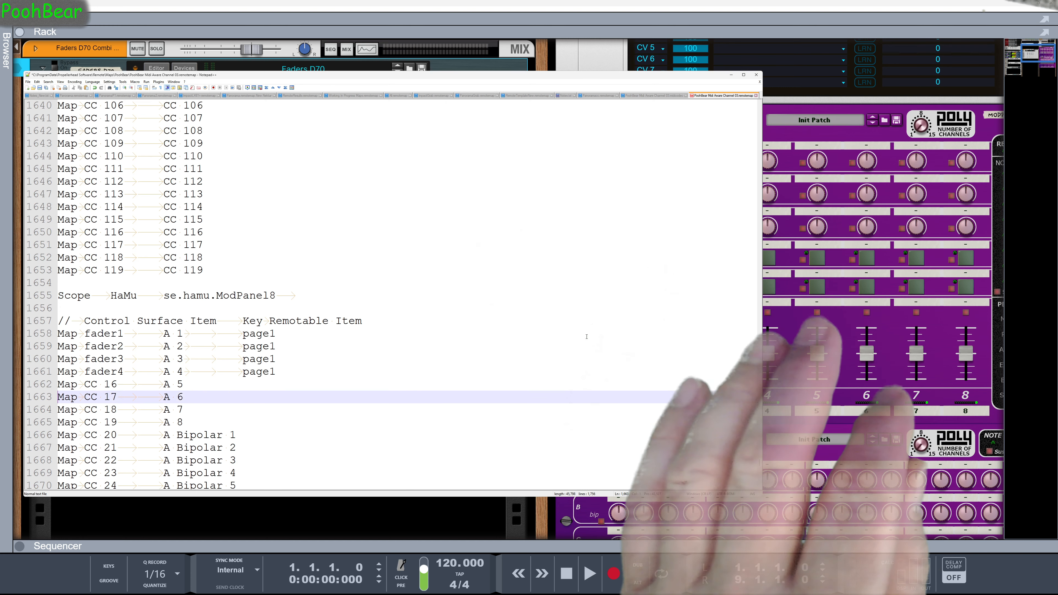
type("Define Group\tKeyboard Shortcut Variations\tPage4\tPage2\tPage3\tPage1")
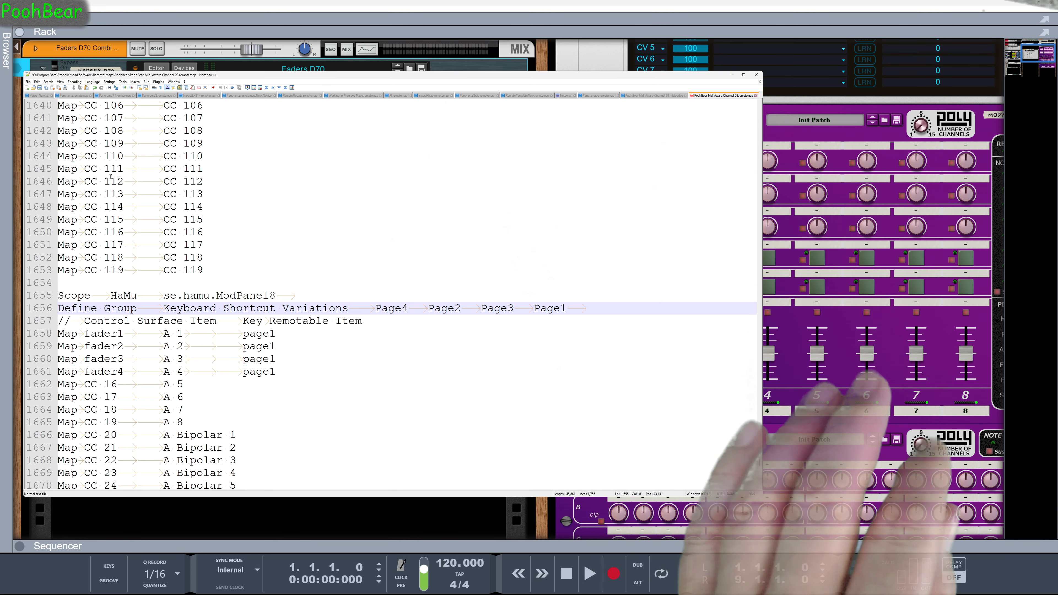
Save the remotemap file and reload its PoohBear Midi Channel surface in Reason by toggling Use with Reason
left_click(39, 87)
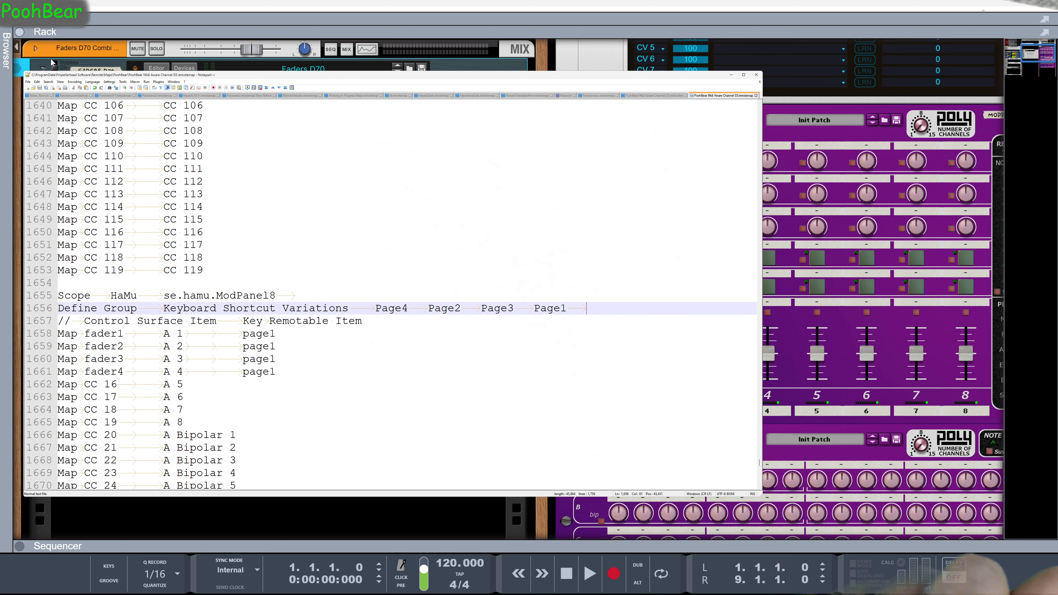
left_click(115, 7)
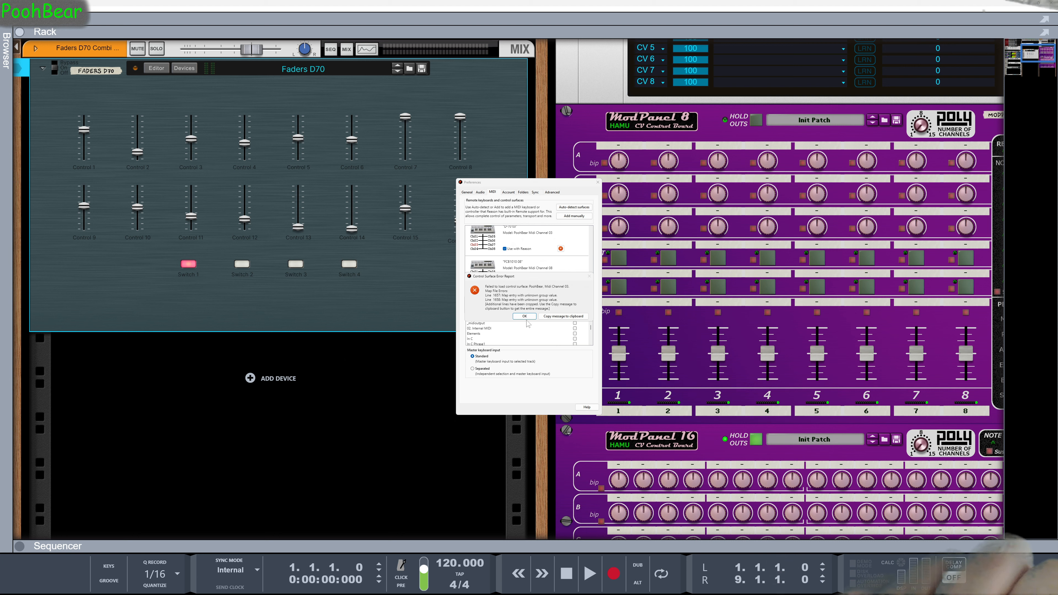
left_click(505, 248)
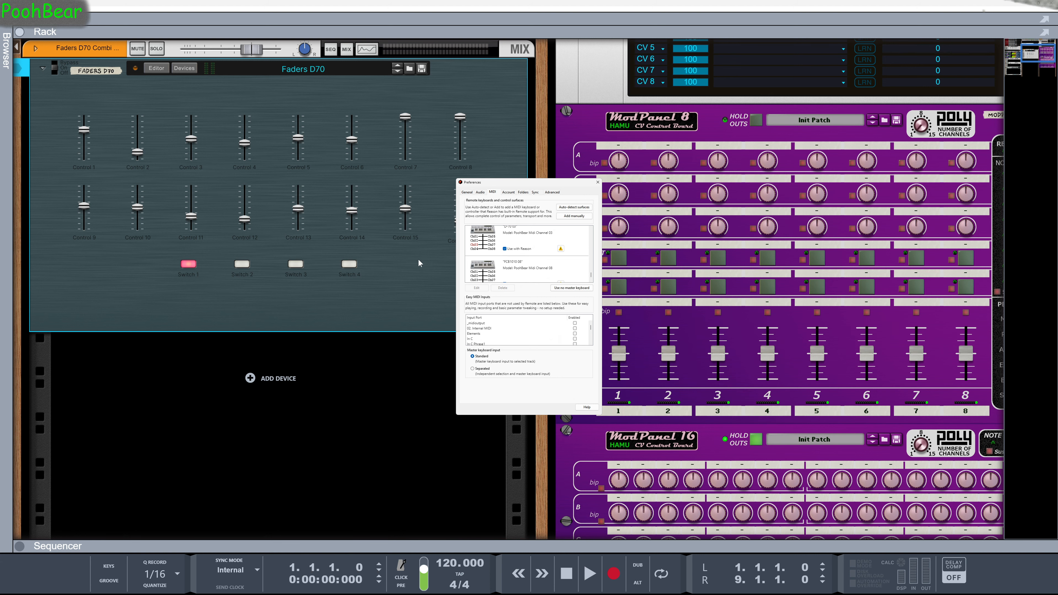
Unlock the D-70 surface from the Faders D70 Combinator and select the ModPanel 8 device
right_click(414, 270)
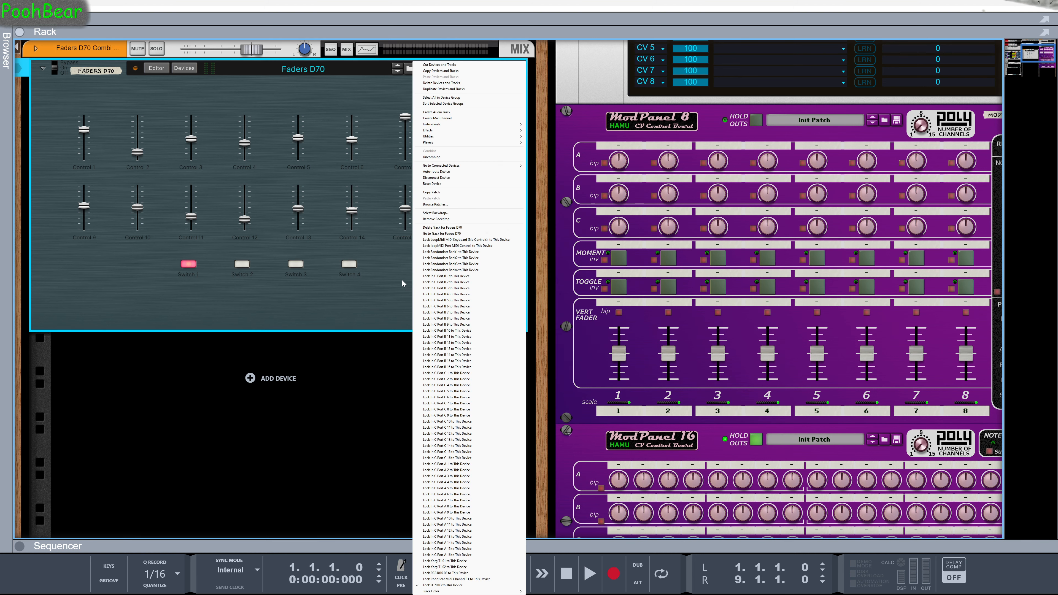
left_click(451, 587)
left_click(565, 128)
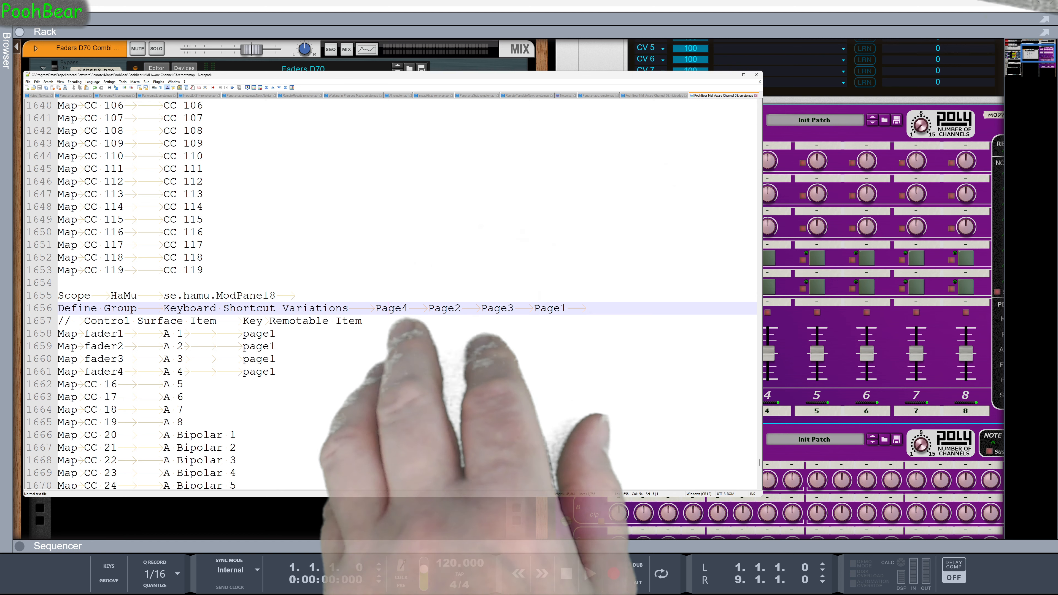
Reorder the groups in the ModPanel8 scope's Define Group line to Page1, Page2, Page3, Page4 in the remotemap file
double_click(388, 310)
key("Right")
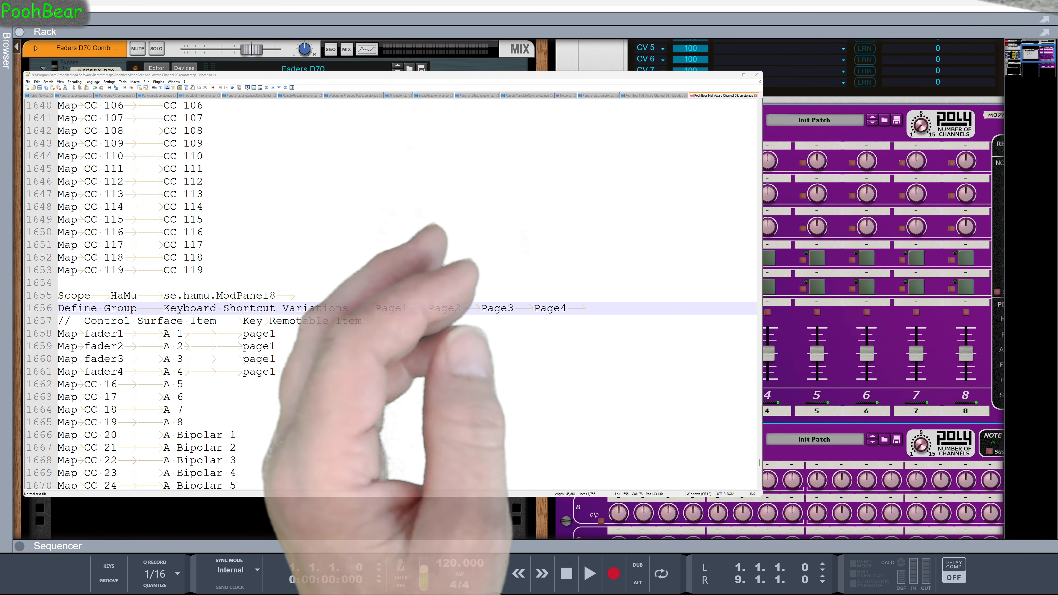
Check the incoming fader control changes in the MIDI-OX input monitor and return to the ModPanel8 mappings in the remotemap file
key("alt+Tab")
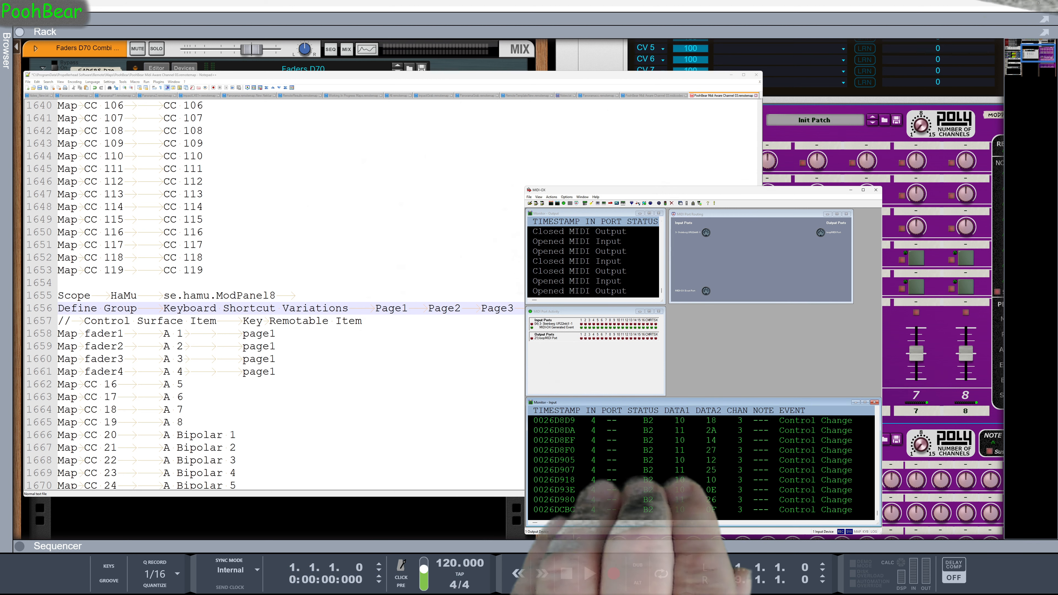
key("alt+Tab")
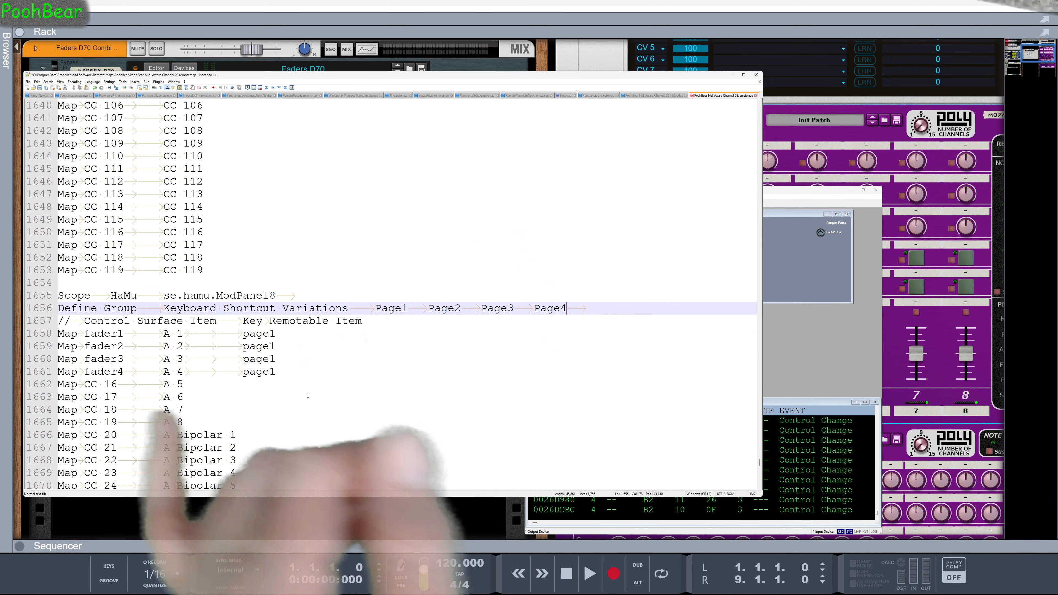
scroll(307, 394, "down", 2)
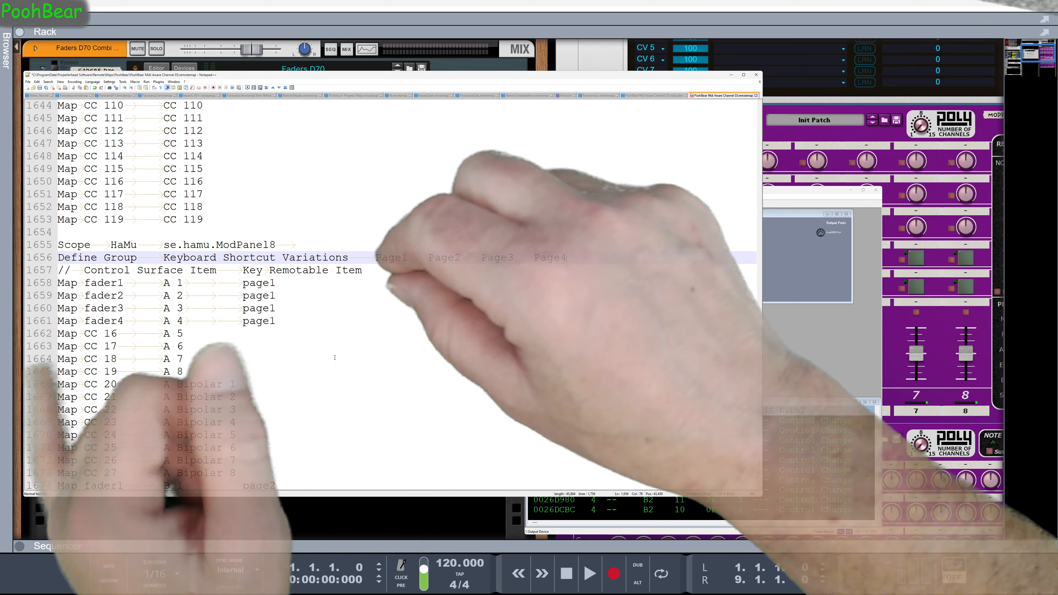